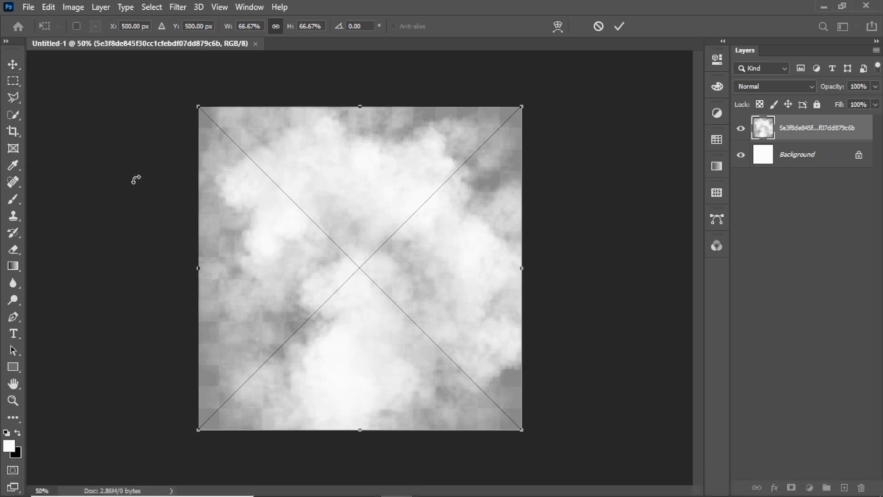
Commit the placed cloud image at canvas-filling size and switch to the Brush tool
key(Return)
key(b)
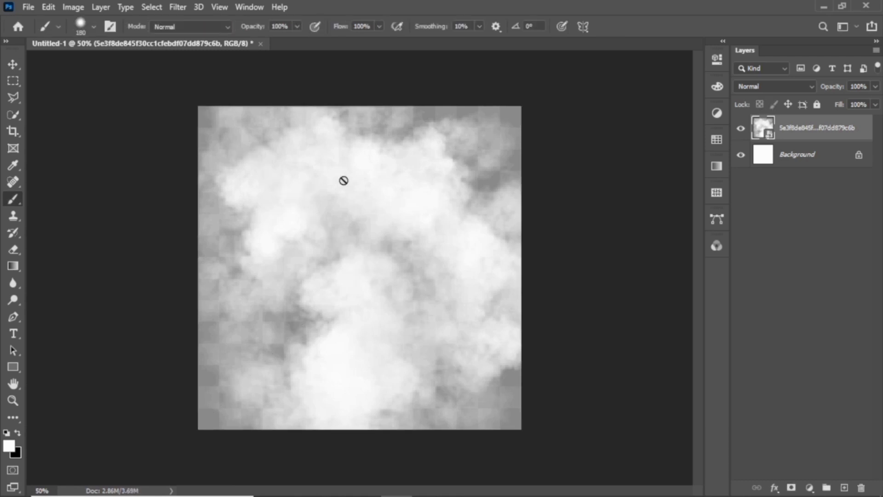
Open the grass-field photo of the walking man from New folder (4) in Photoshop
click(822, 7)
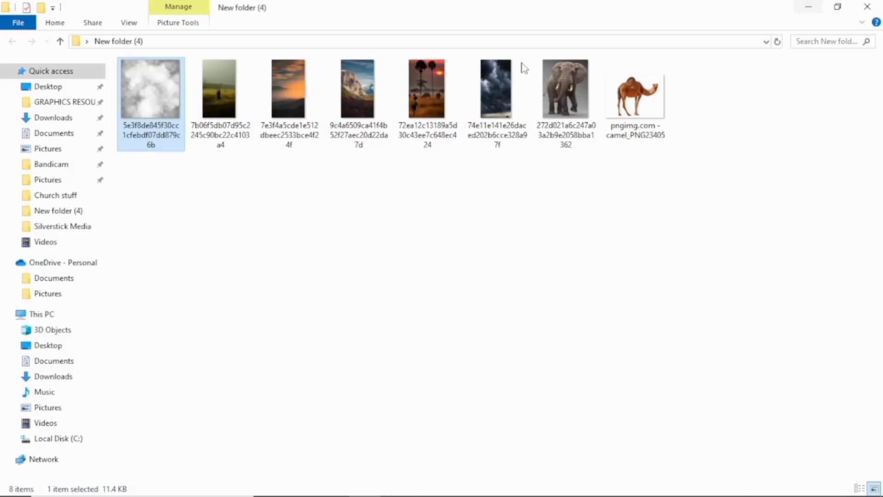
drag(205, 78, 413, 48)
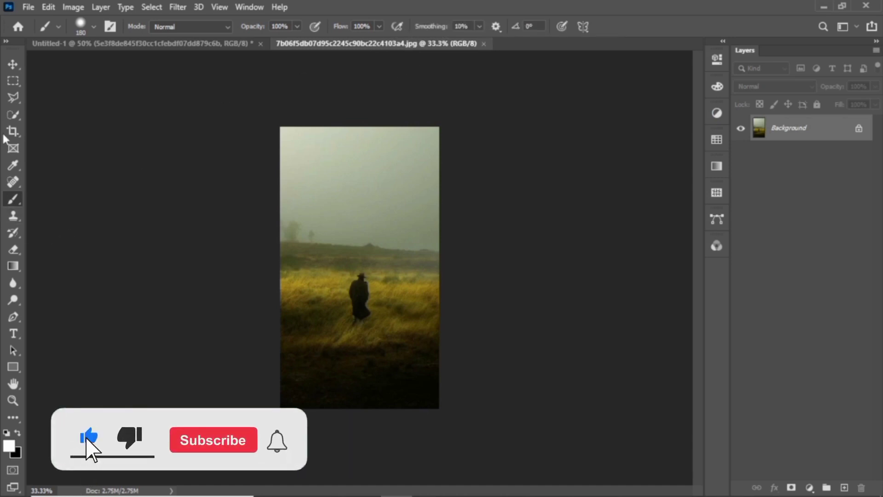
Lasso the field below the horizon and drag it into Untitled-1 as Layer 1
click(13, 97)
click(241, 237)
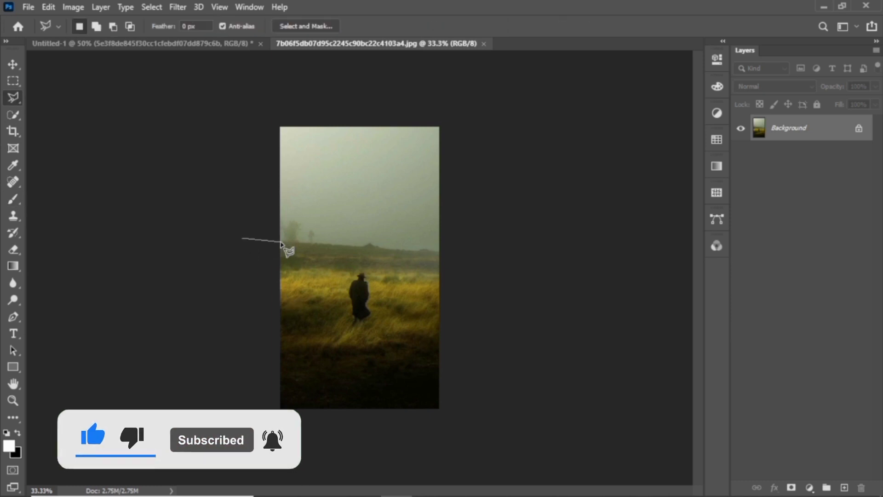
click(363, 245)
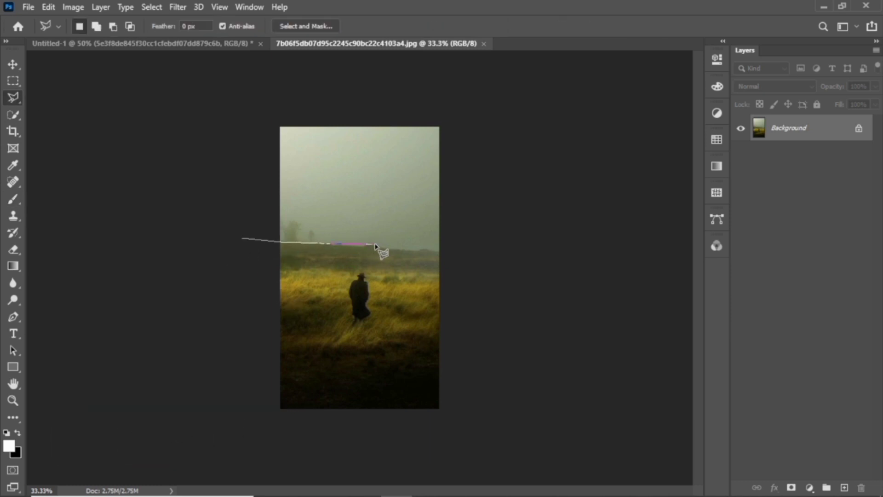
mouse_move(423, 250)
mouse_down()
mouse_move(441, 249)
mouse_move(459, 265)
mouse_move(473, 363)
mouse_move(465, 415)
mouse_move(296, 437)
mouse_move(252, 423)
mouse_move(216, 341)
mouse_move(239, 239)
mouse_up()
click(238, 239)
click(13, 65)
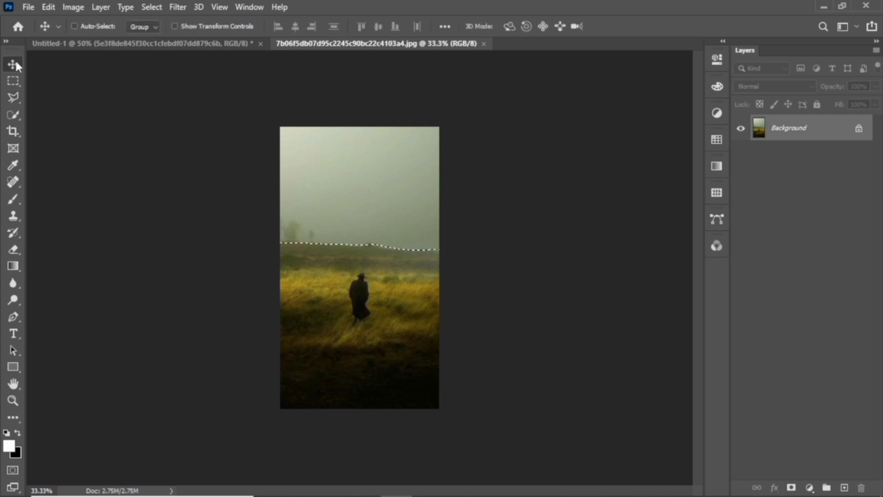
mouse_move(361, 354)
mouse_down()
mouse_move(192, 169)
mouse_move(181, 47)
mouse_move(351, 350)
mouse_up()
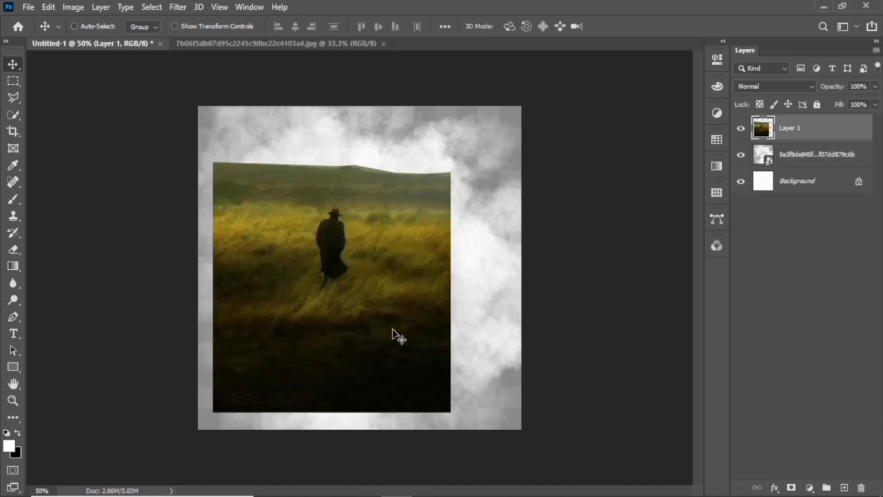
Scale Layer 1 to about 135.87% across the canvas and lower it below the clouds
key(ctrl+t)
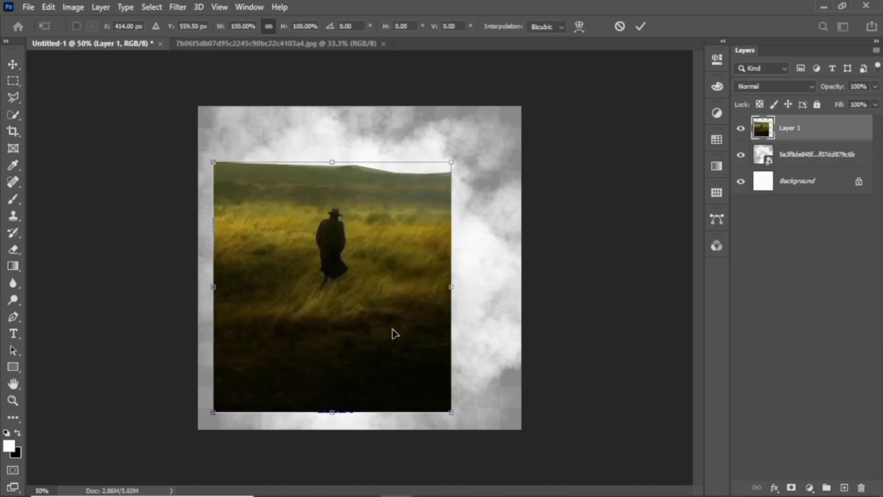
drag(451, 286, 521, 288)
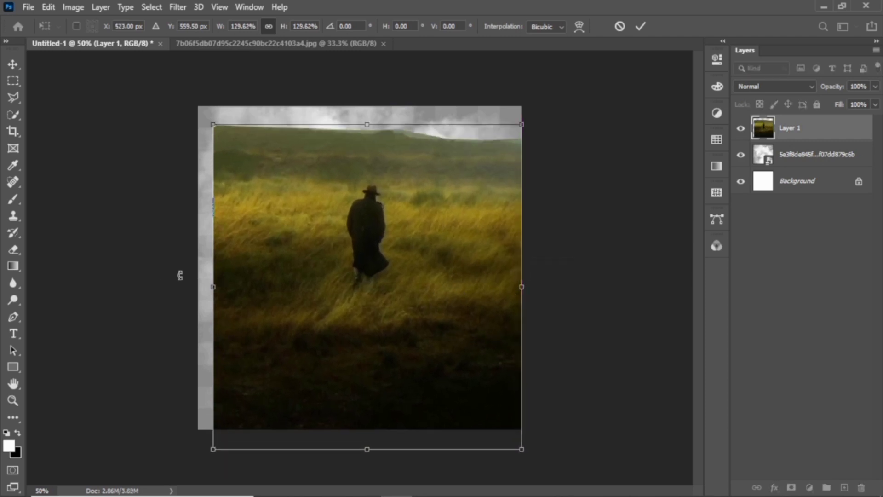
drag(215, 289, 197, 290)
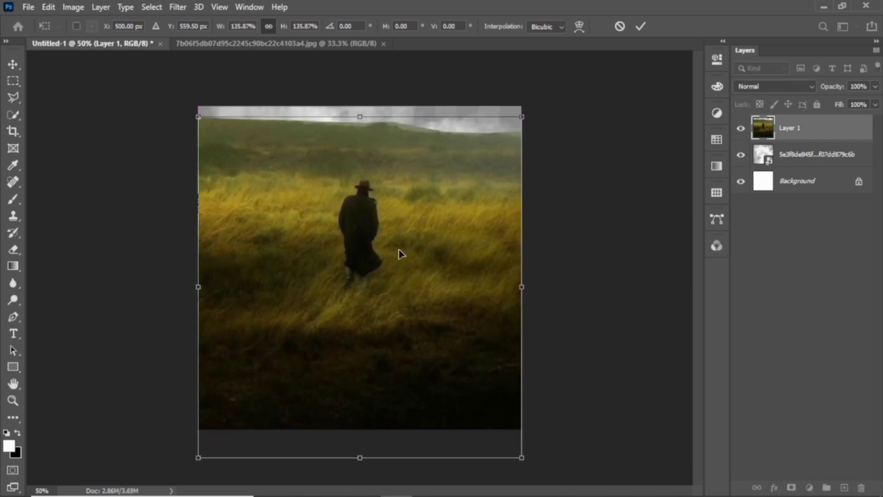
drag(400, 253, 405, 365)
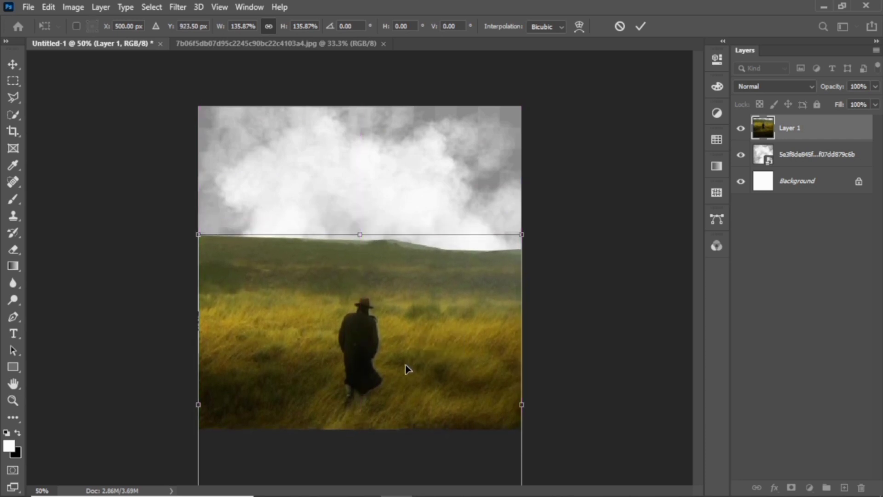
key(Return)
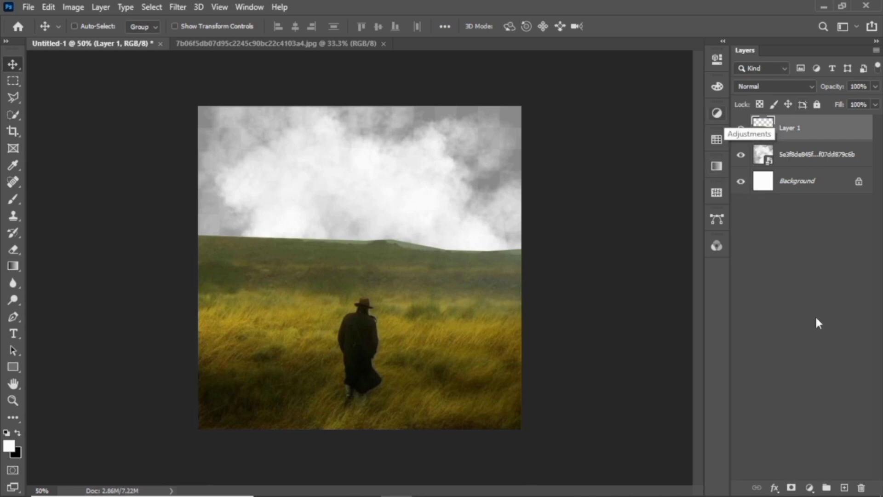
Add a layer mask to the field layer and pick the Soft Round brush
click(796, 491)
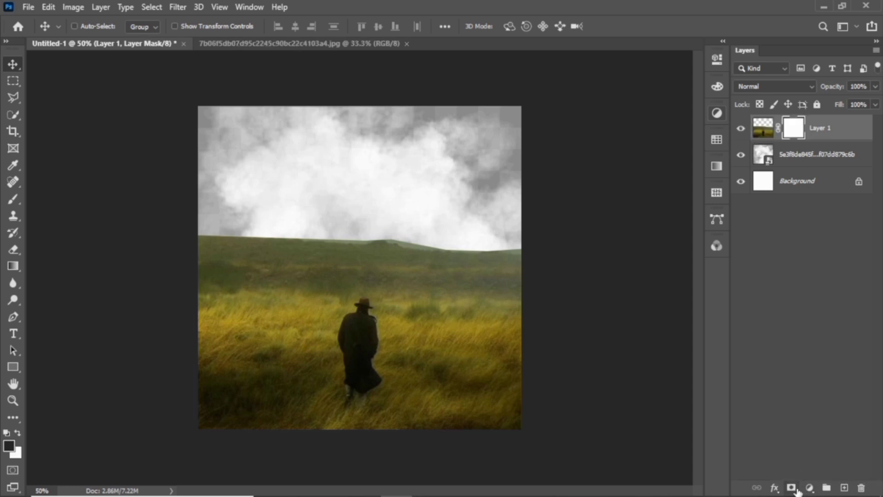
click(10, 199)
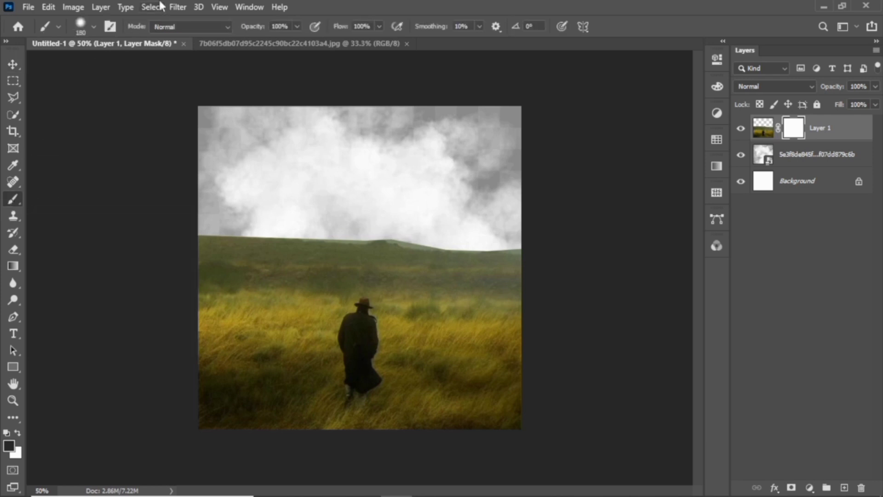
click(93, 27)
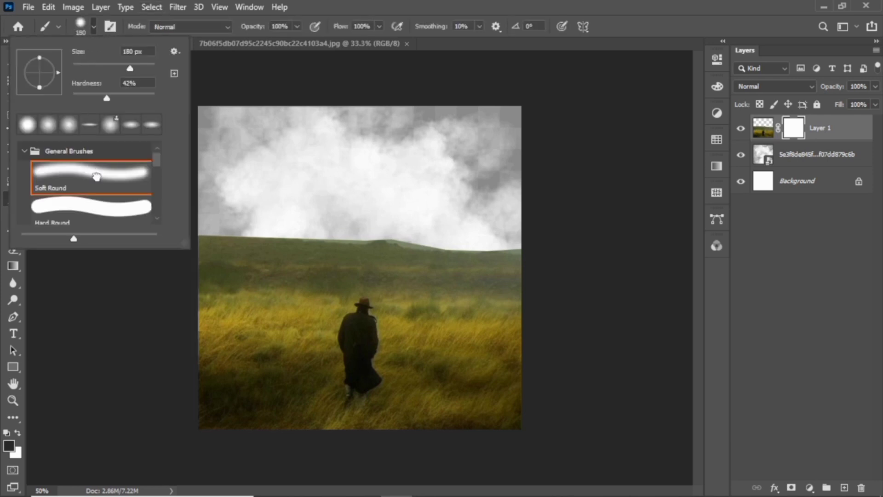
click(95, 26)
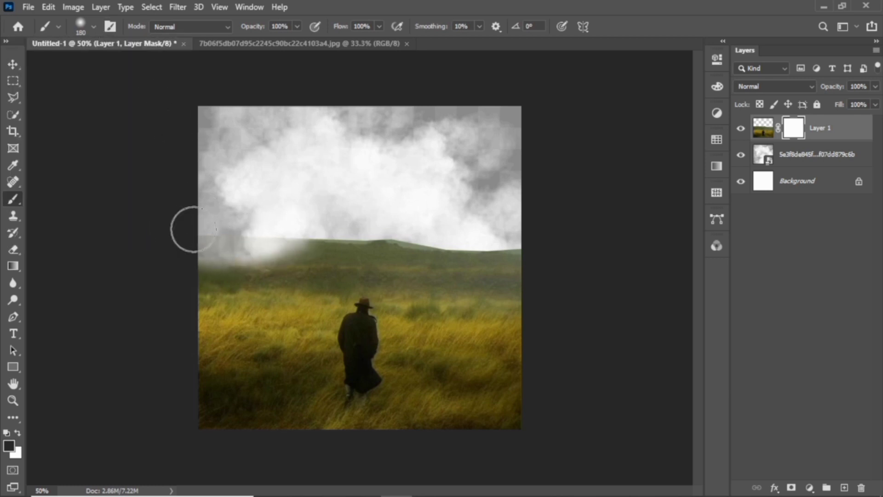
Paint black on the mask along the whole horizon so fog blends over it
mouse_move(391, 262)
mouse_down()
mouse_move(252, 259)
mouse_move(376, 262)
mouse_move(225, 249)
mouse_move(388, 248)
mouse_move(291, 248)
mouse_move(513, 264)
mouse_move(446, 260)
mouse_move(489, 257)
mouse_up()
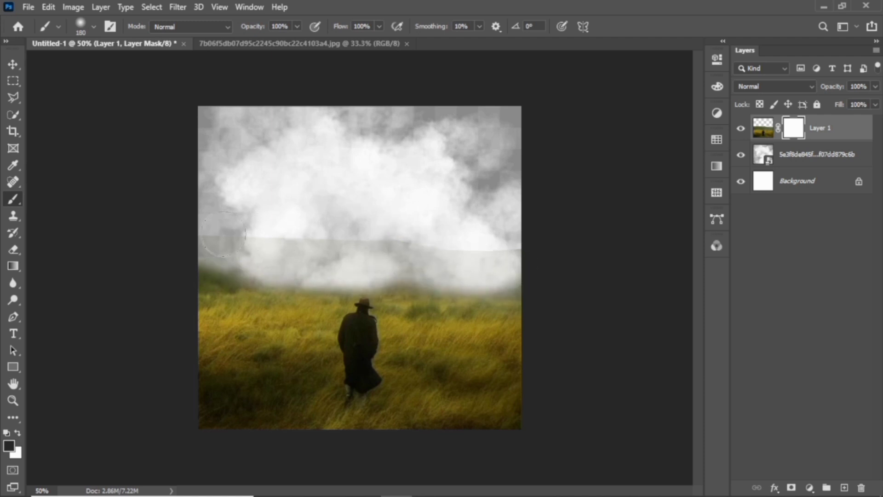
mouse_move(223, 252)
mouse_down()
mouse_move(227, 270)
mouse_move(195, 270)
mouse_move(252, 265)
mouse_move(203, 239)
mouse_up()
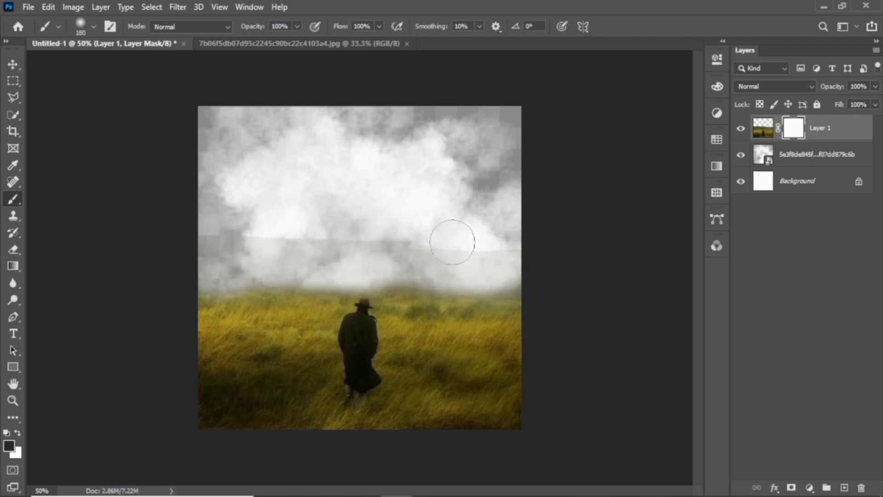
mouse_move(340, 245)
mouse_down()
mouse_move(197, 241)
mouse_move(509, 245)
mouse_move(76, 247)
mouse_up()
key(e)
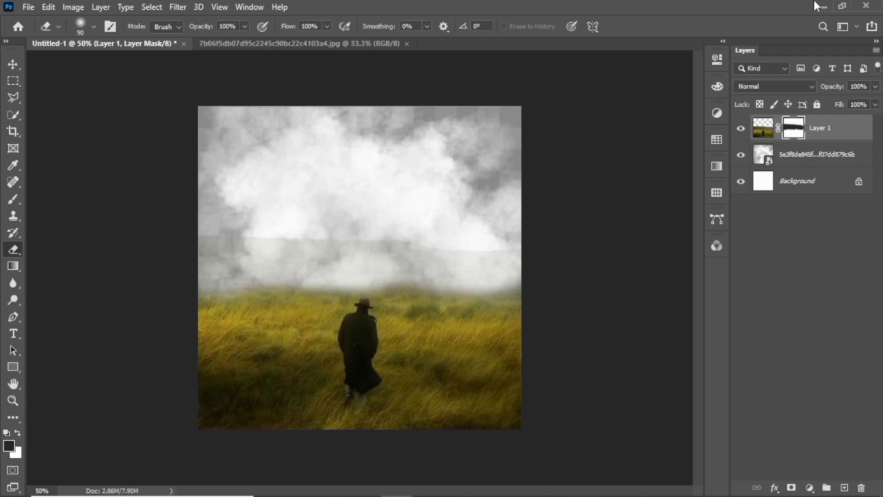
click(806, 161)
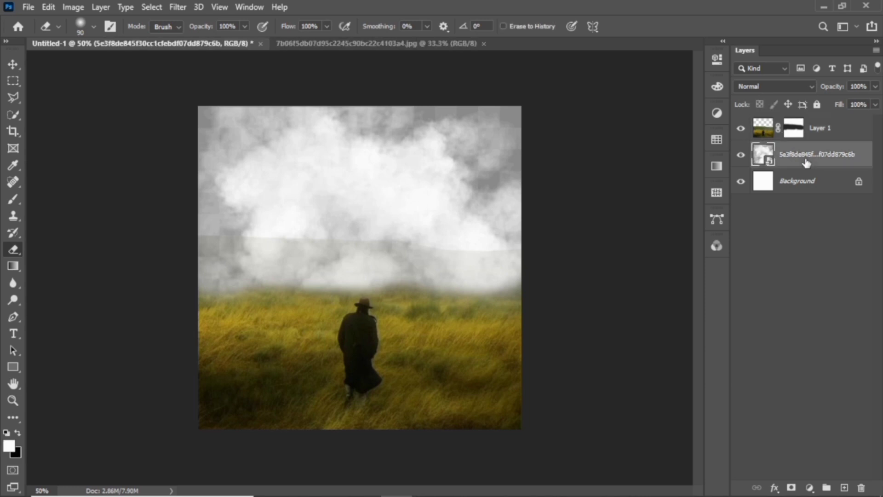
Clip a Hue/Saturation adjustment to the clouds: Hue -112, Saturation +67, Lightness -27
click(809, 488)
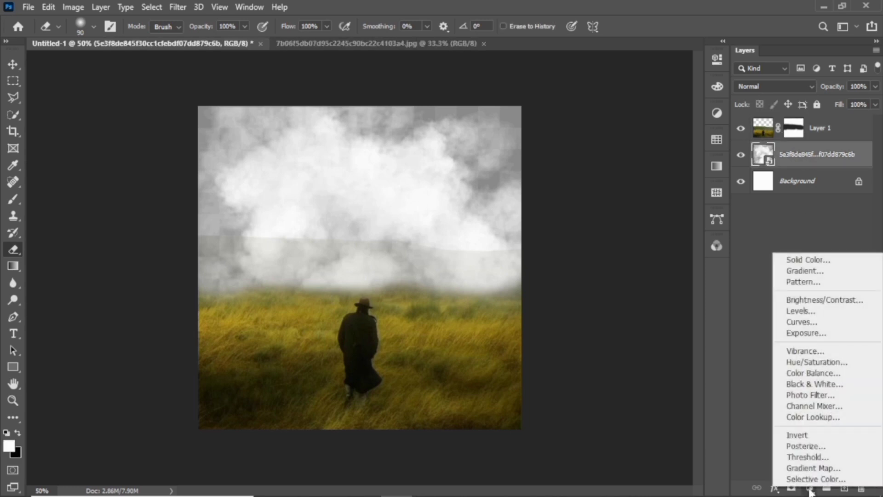
click(822, 362)
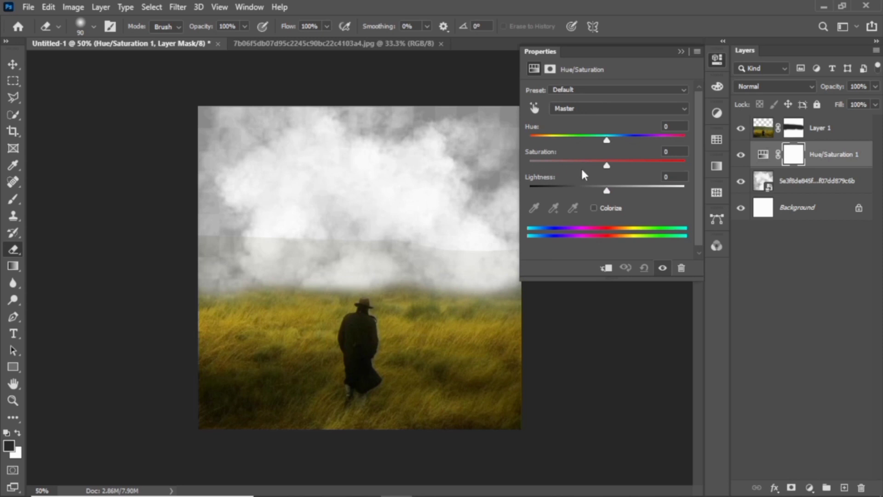
click(606, 268)
drag(607, 193, 587, 204)
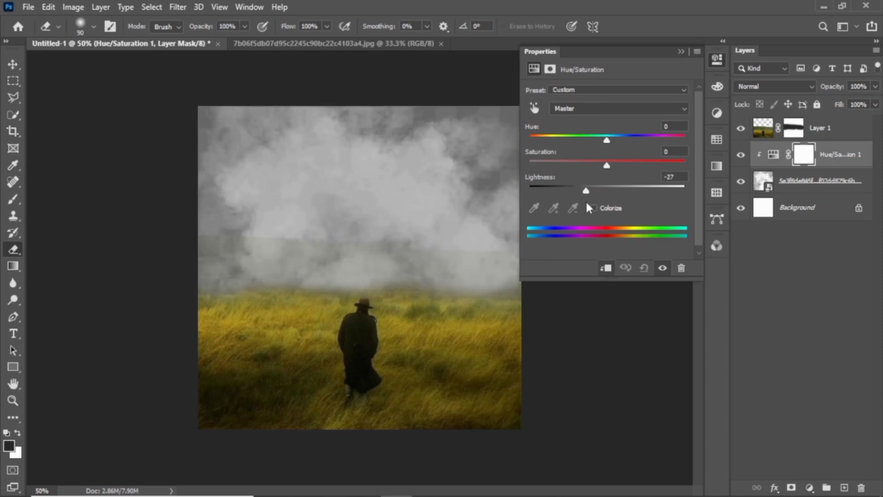
drag(607, 165, 618, 165)
drag(605, 140, 551, 142)
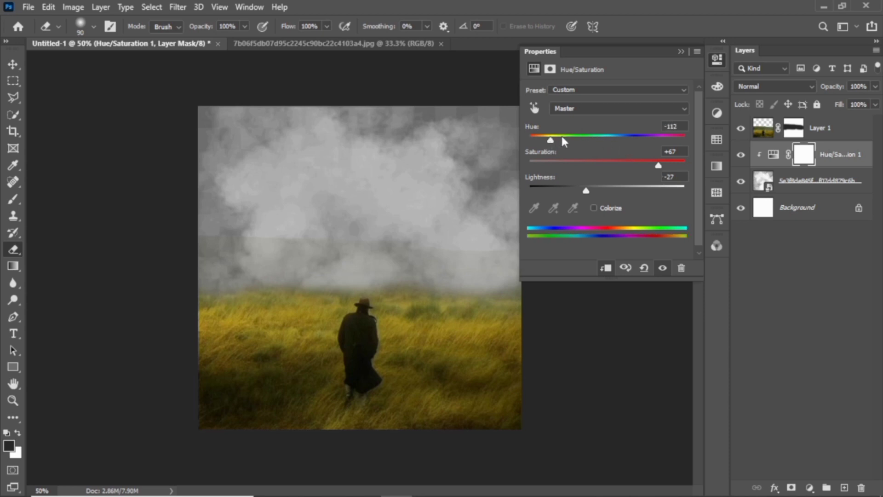
click(680, 51)
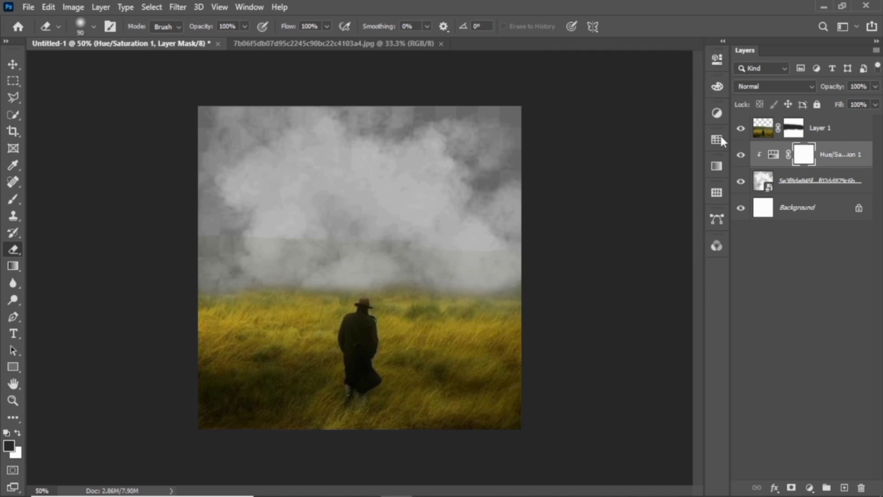
click(718, 116)
Clip a Levels adjustment to the clouds with input levels 0, 0.47 and 224
click(617, 132)
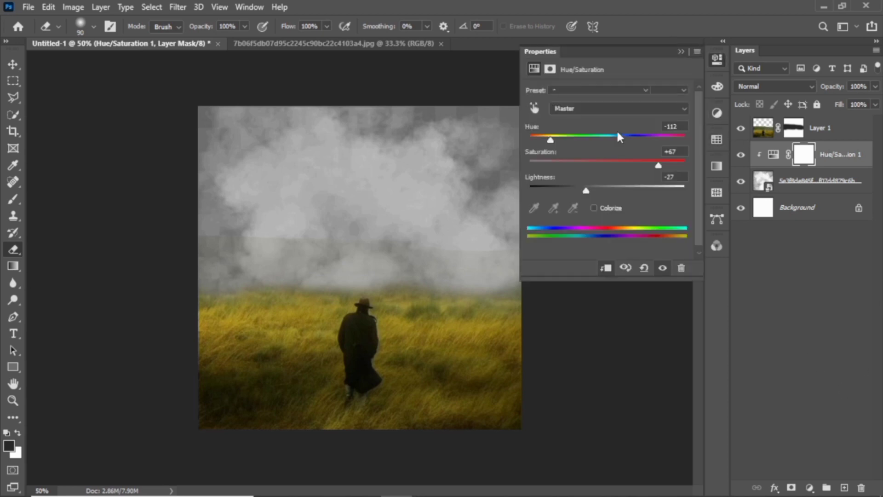
click(607, 269)
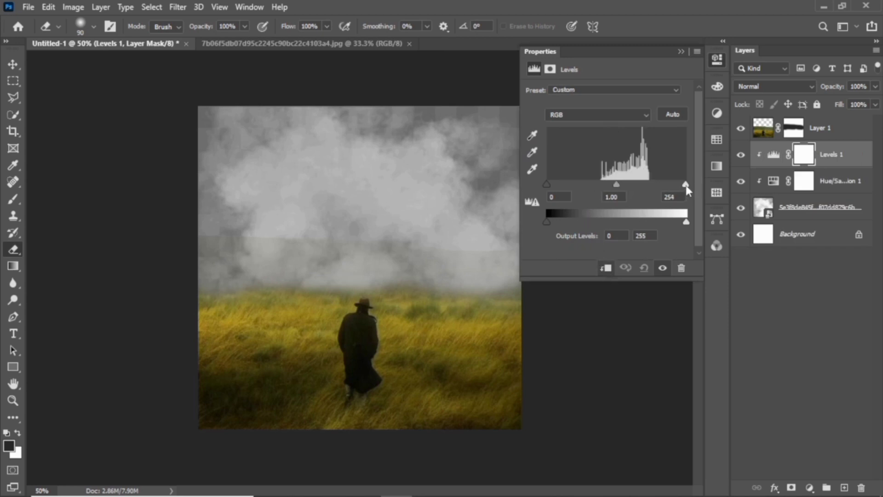
drag(685, 185, 662, 186)
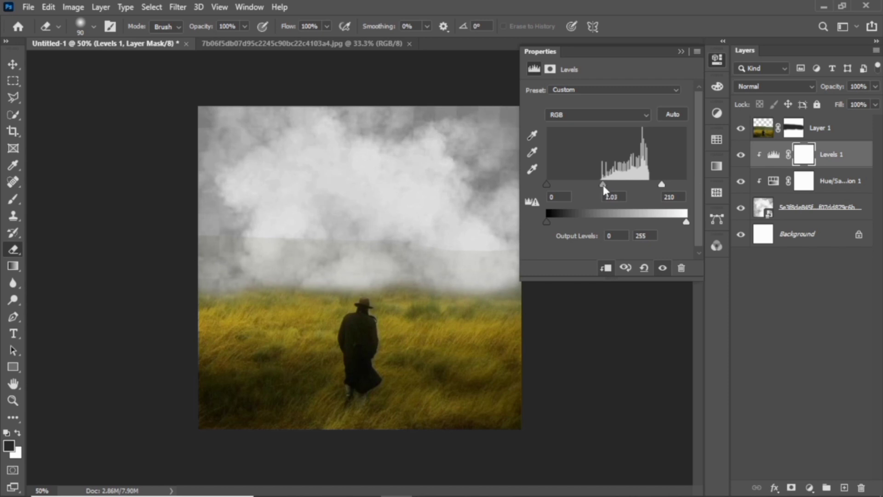
drag(603, 185, 628, 189)
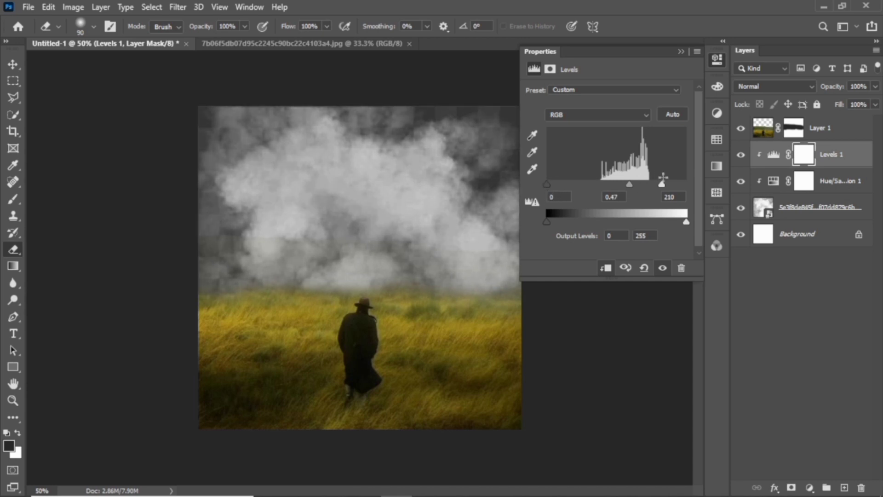
drag(663, 184, 670, 186)
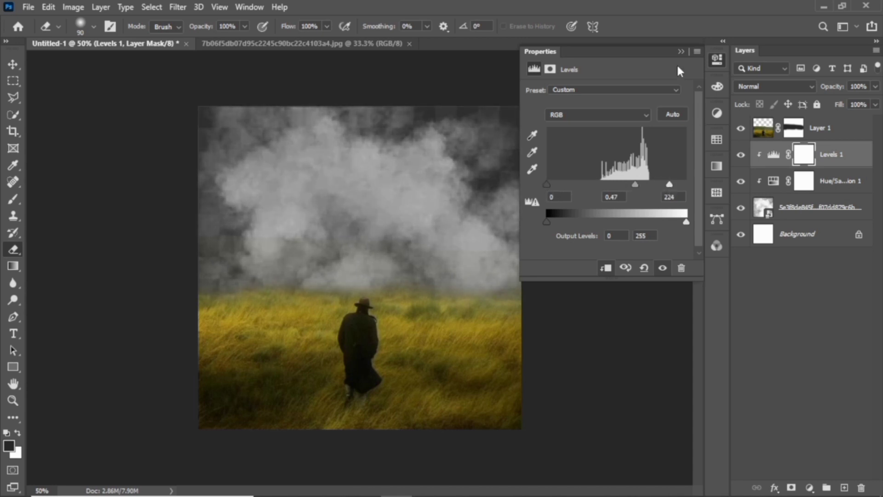
click(679, 51)
click(810, 488)
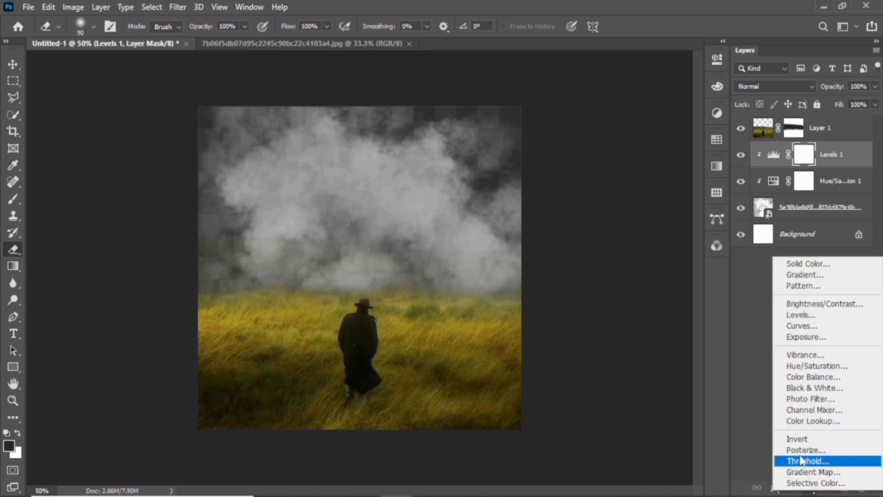
Clip a Color Balance adjustment to the clouds with midtones +37, +21 and -91
click(811, 380)
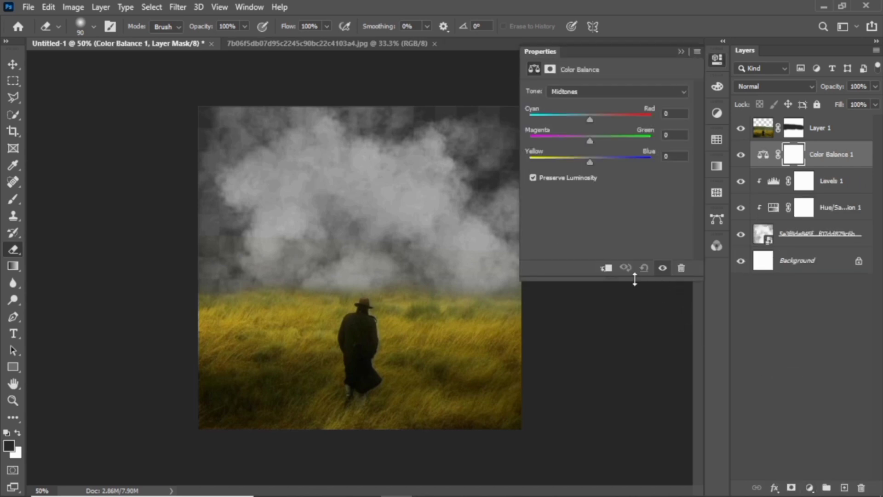
click(606, 268)
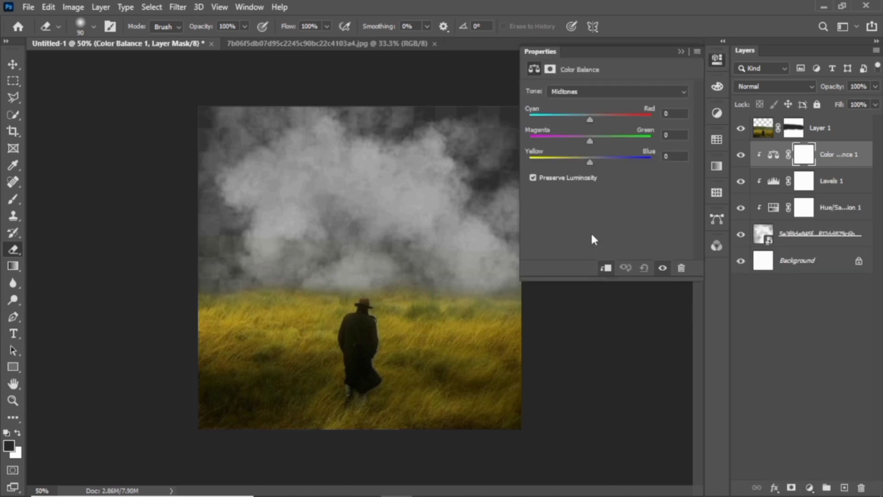
drag(590, 164, 561, 169)
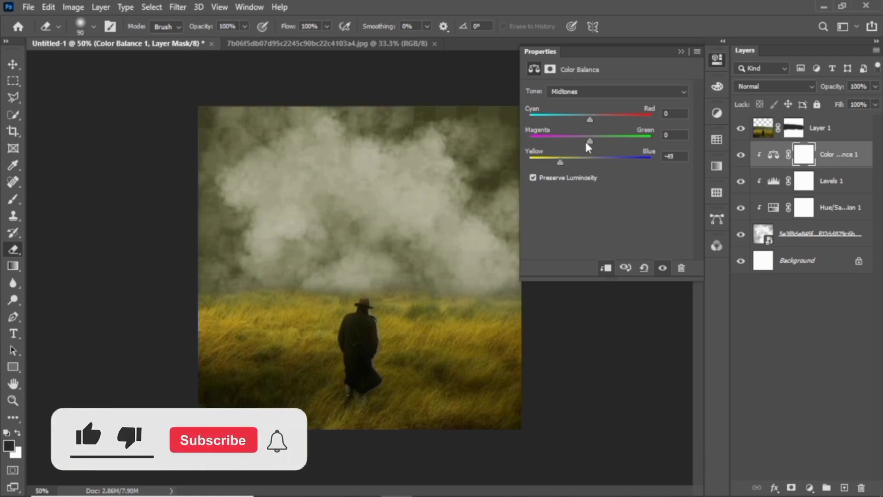
drag(589, 141, 612, 119)
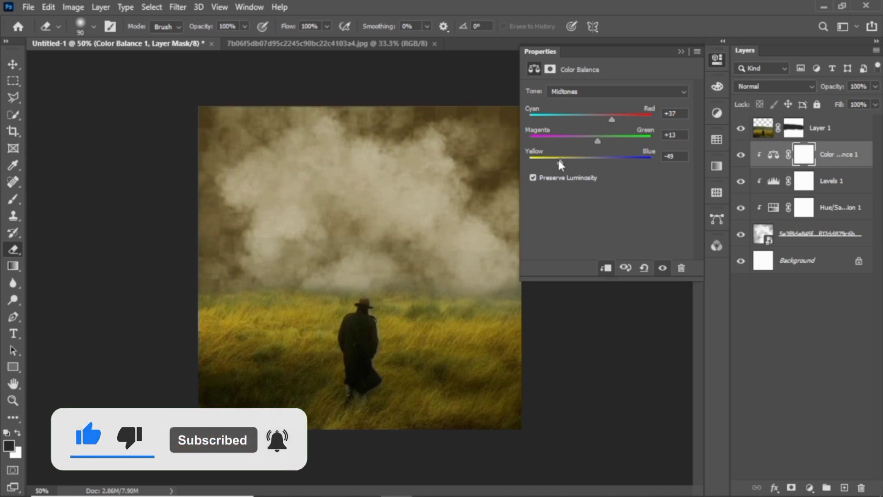
drag(560, 162, 535, 162)
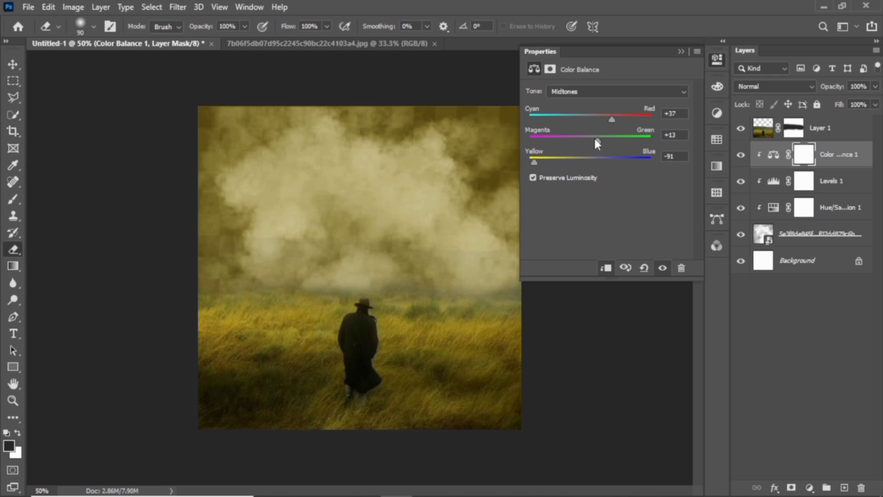
drag(589, 143, 597, 142)
click(678, 52)
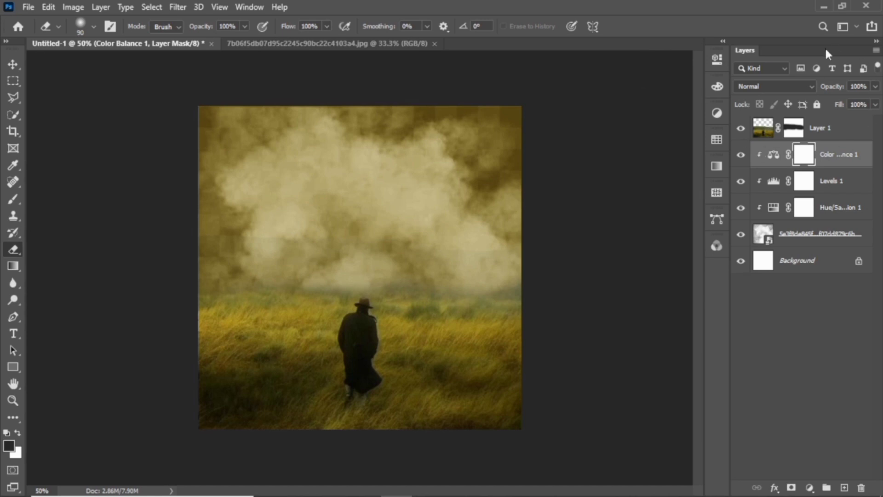
click(828, 184)
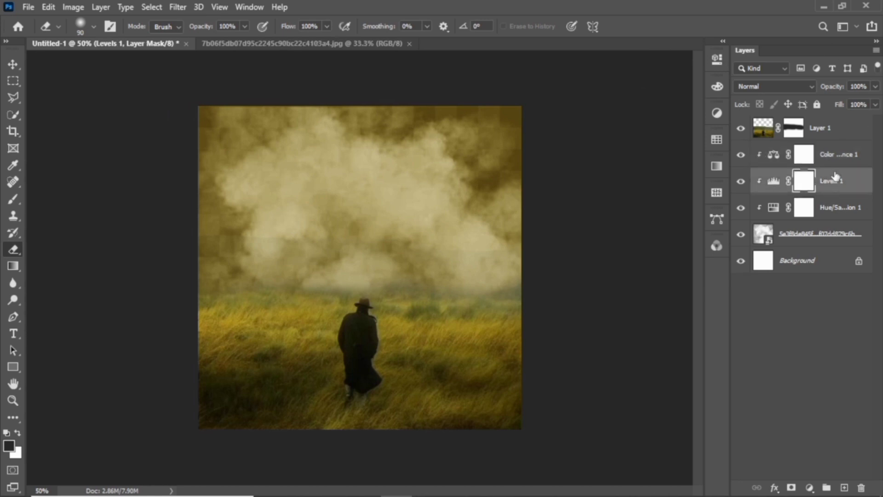
Drag the elephant image from File Explorer into Photoshop as a new document
click(822, 6)
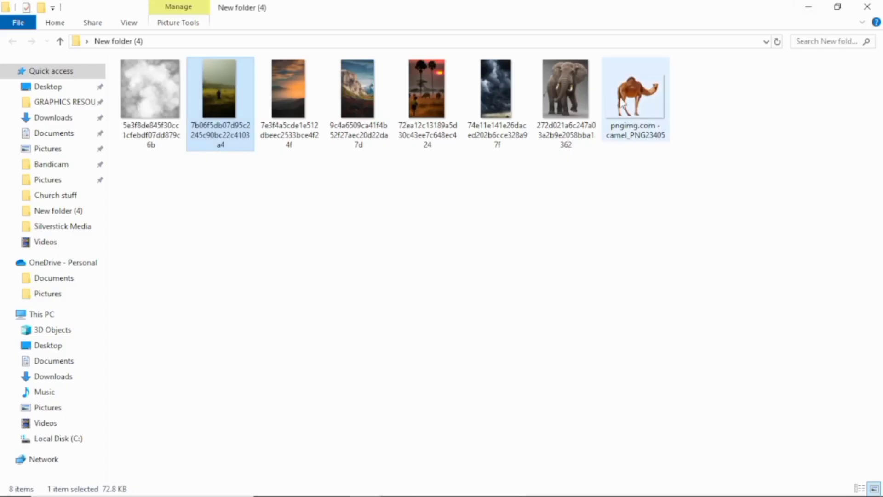
click(558, 150)
drag(557, 152, 578, 40)
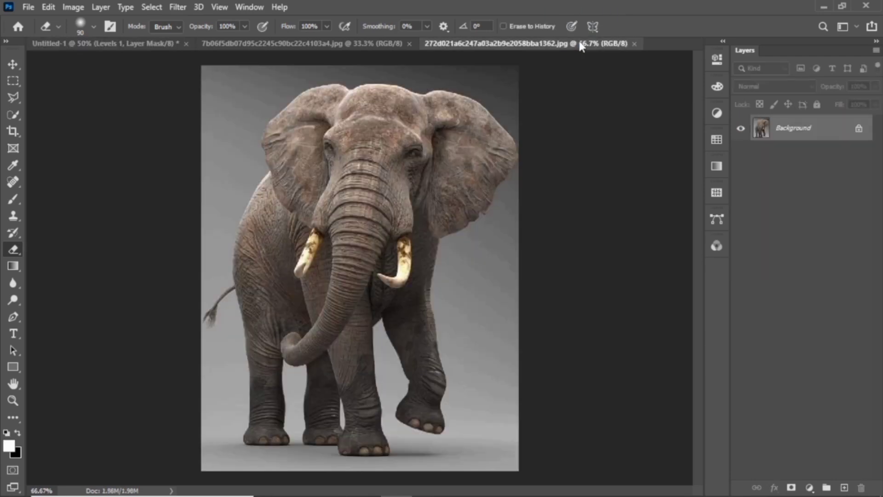
Mask the elephant from its grey background with Focus Area and move it into the composite
click(151, 7)
click(214, 146)
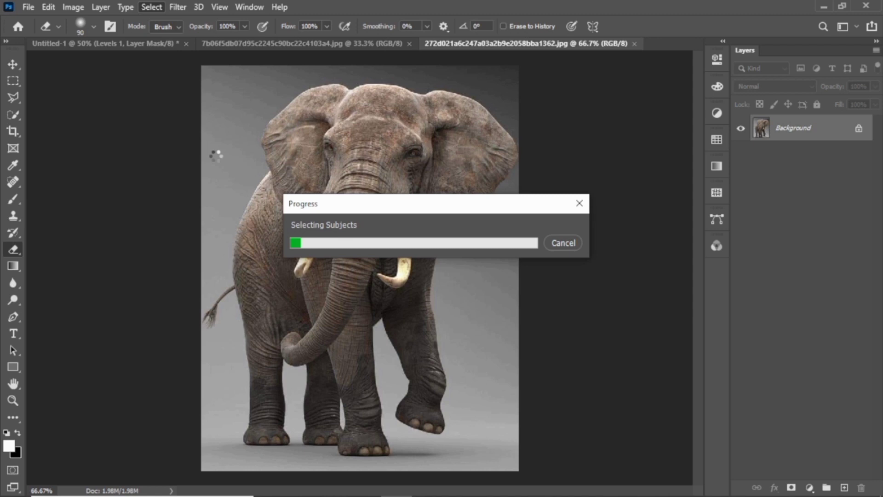
click(792, 488)
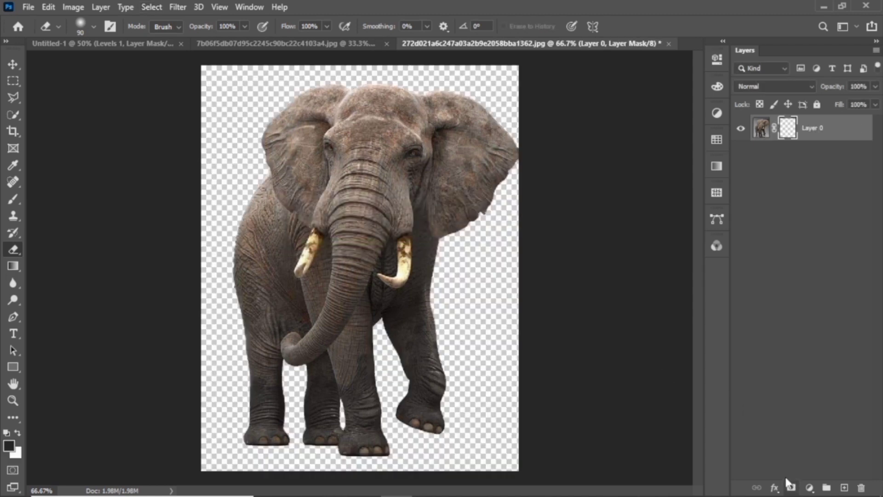
click(13, 65)
drag(238, 260, 377, 228)
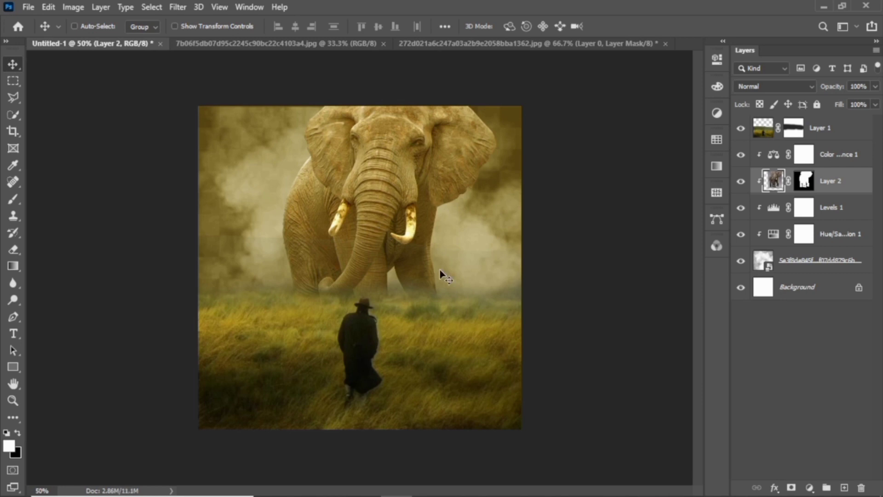
Scale the elephant to about 77% and move it to the top of the canvas, behind the man
key(ctrl+t)
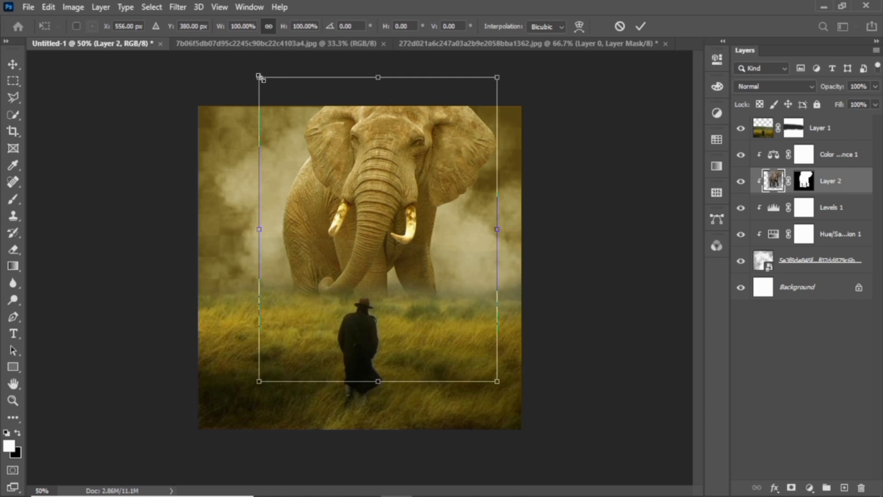
drag(259, 78, 328, 165)
drag(388, 246, 389, 209)
drag(330, 119, 310, 102)
drag(371, 173, 383, 175)
key(Return)
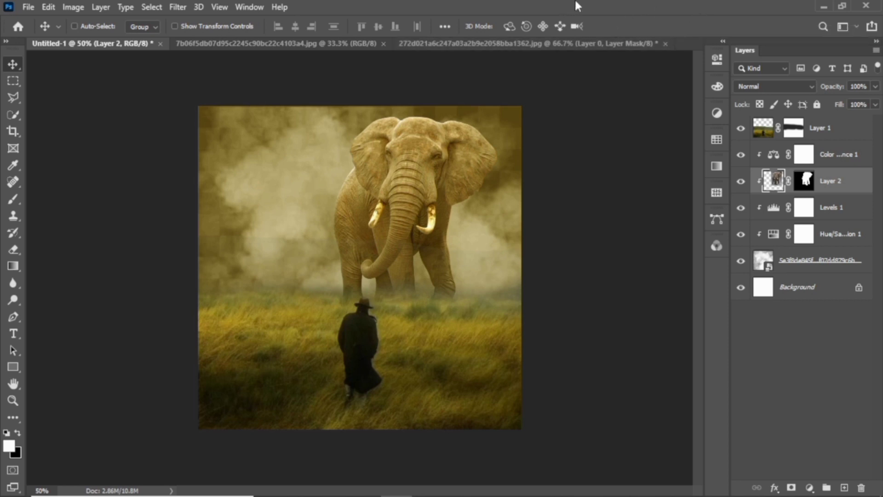
Drag the klipartz.com (80) cloud image into the composite and move its layer to the top
click(823, 6)
drag(841, 285, 269, 274)
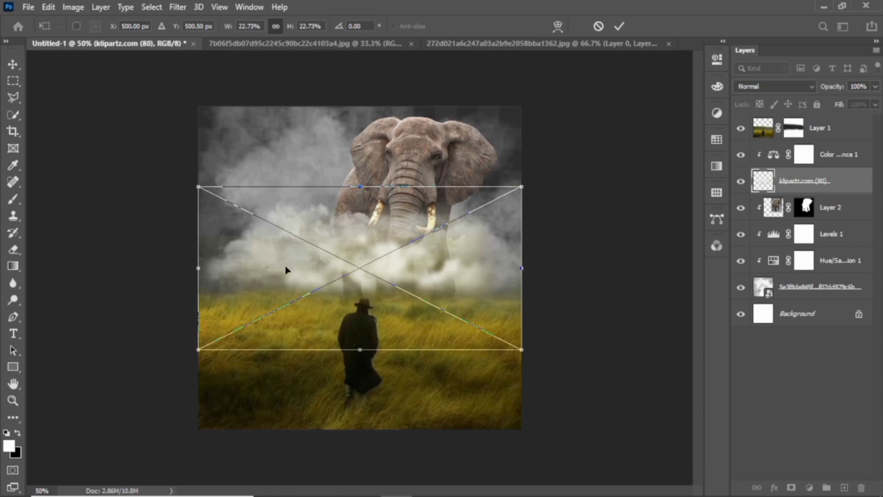
drag(831, 184, 828, 88)
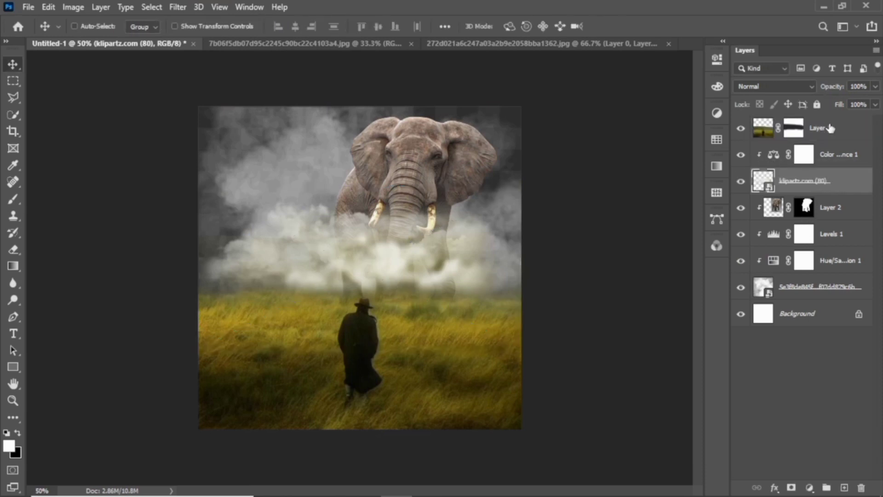
drag(840, 118, 840, 117)
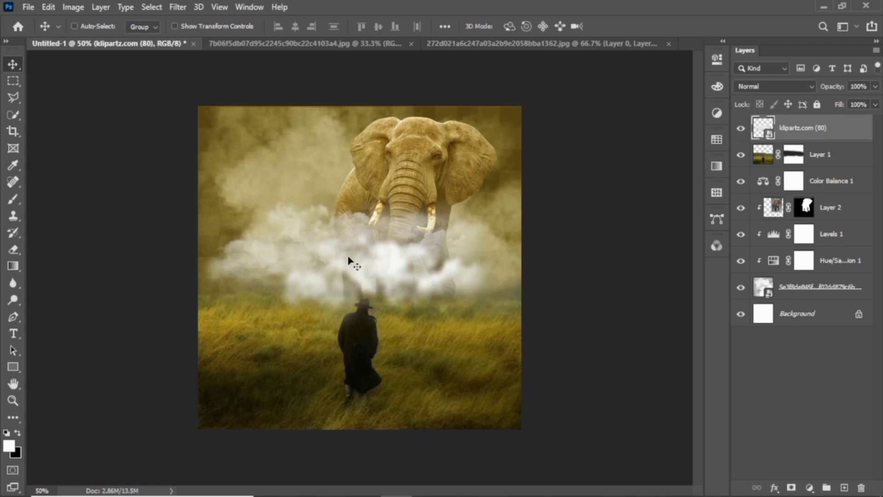
Scale the cloud down to roughly 13% and place it low on the left horizon
key(ctrl+t)
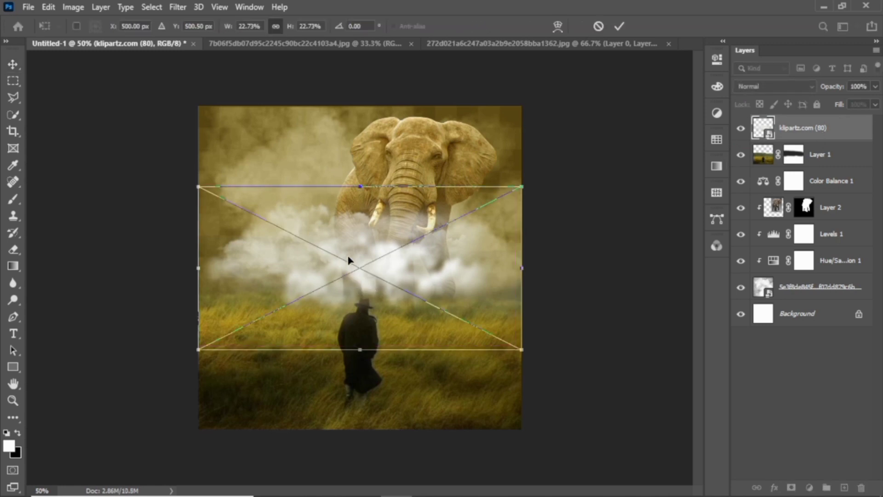
drag(522, 186, 368, 250)
drag(296, 311, 275, 318)
key(Return)
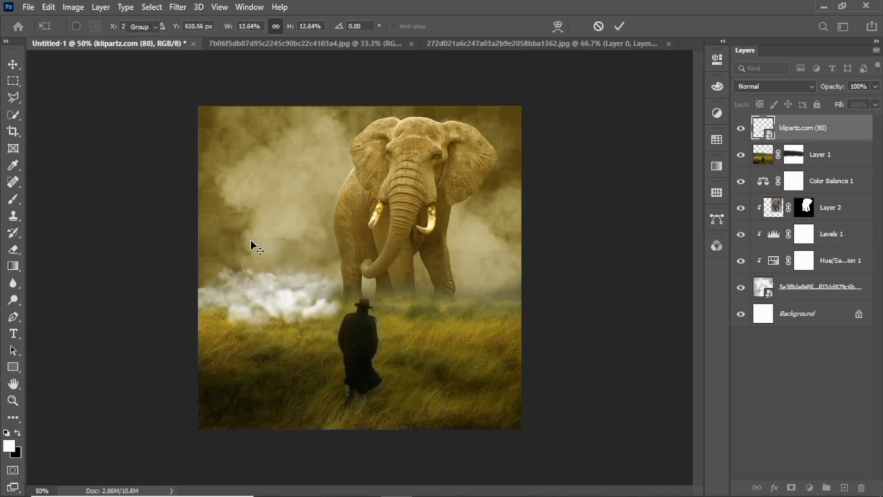
Duplicate the cloud twice, shift each copy right into a fog band, and select all three
key(ctrl)
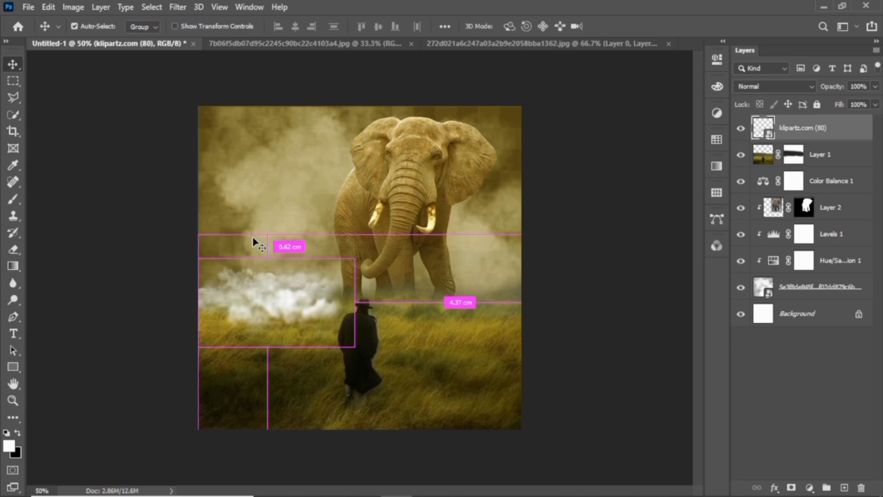
key(ctrl+j)
drag(246, 295, 362, 298)
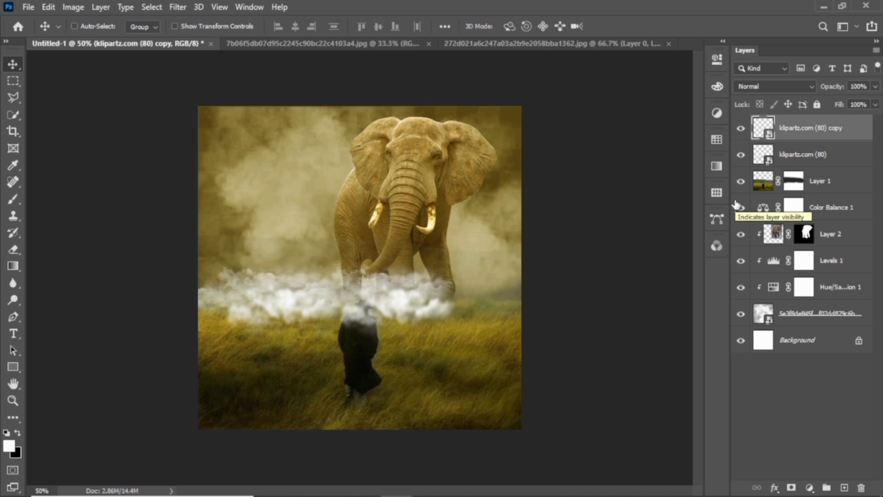
key(ctrl)
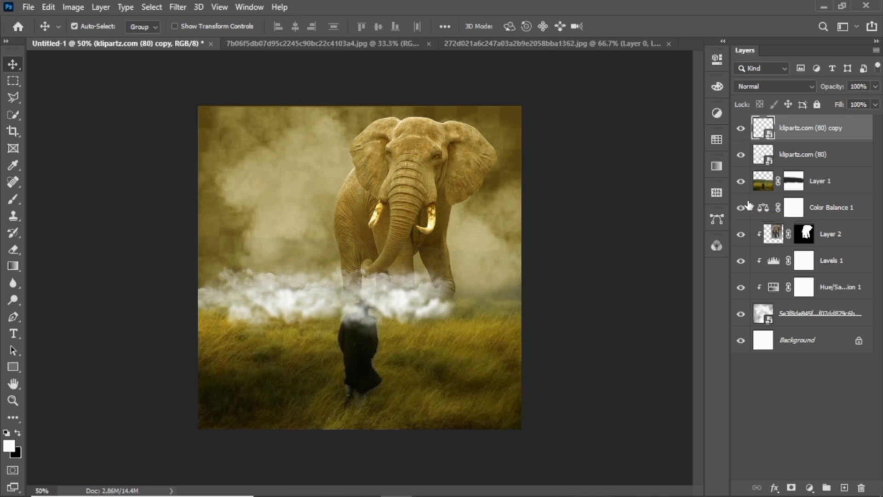
key(ctrl+j)
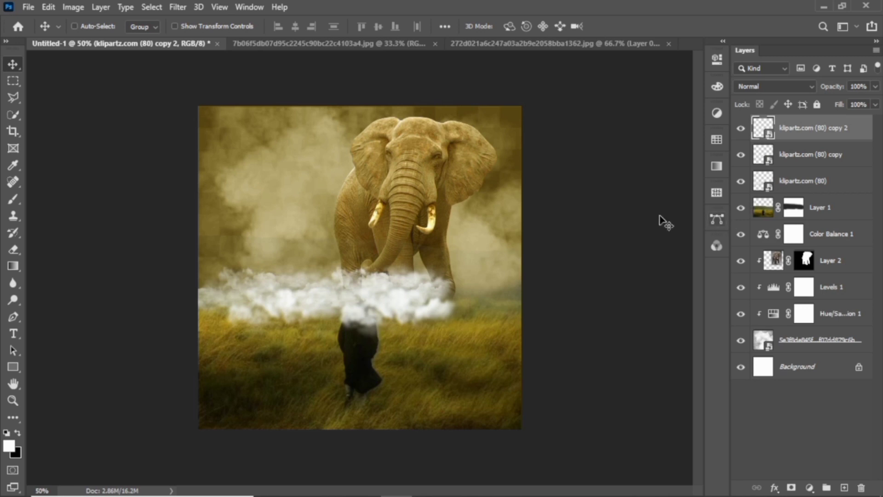
drag(414, 307, 526, 306)
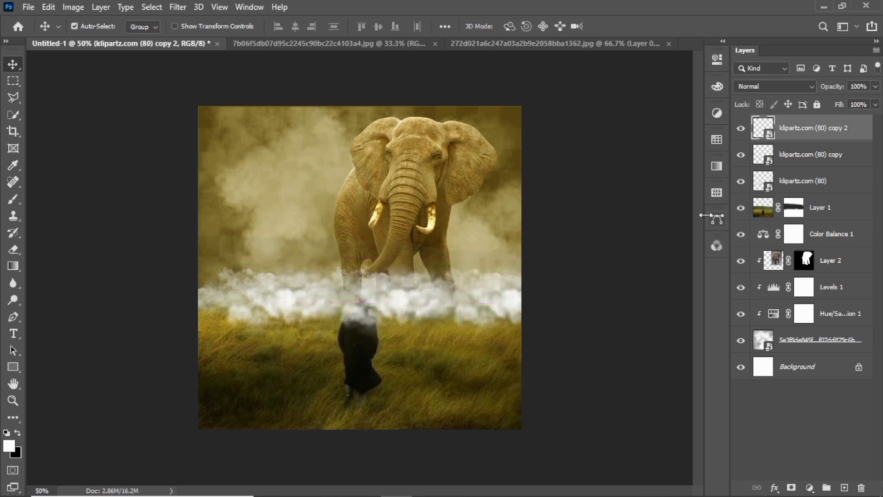
ctrl+click(808, 183)
ctrl+click(821, 165)
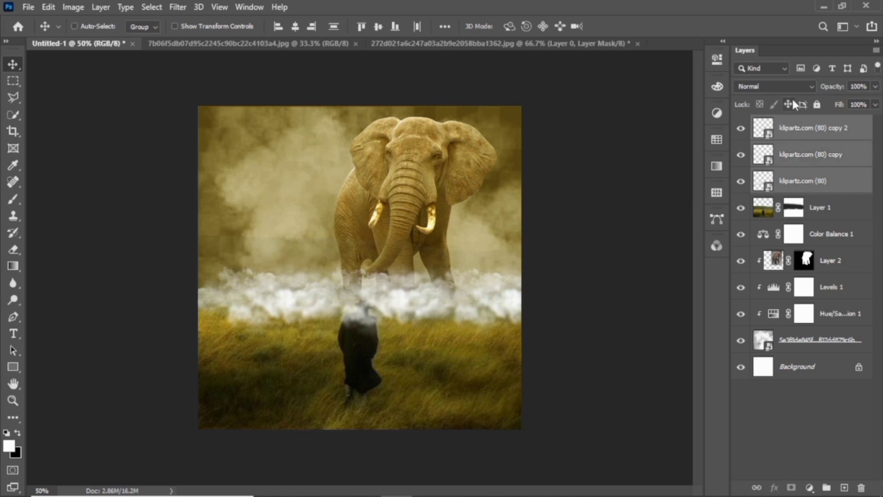
Change the blend mode of the three selected cloud layers
click(809, 88)
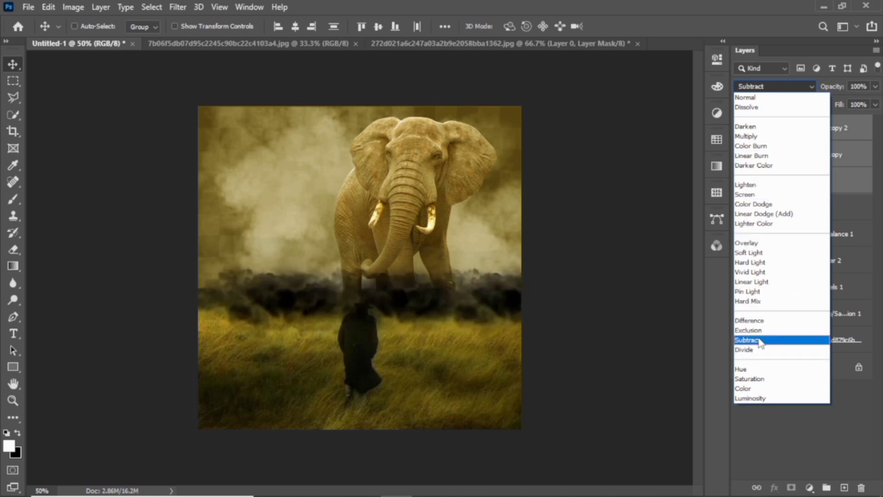
click(758, 352)
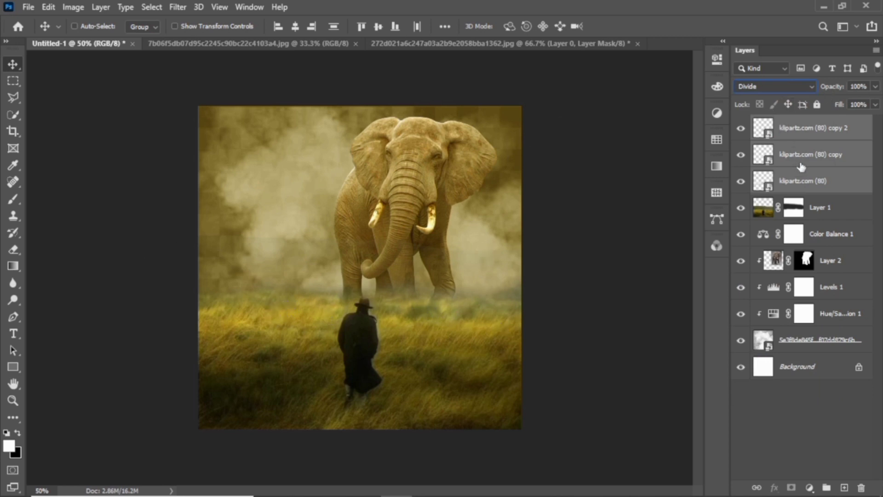
right_click(811, 157)
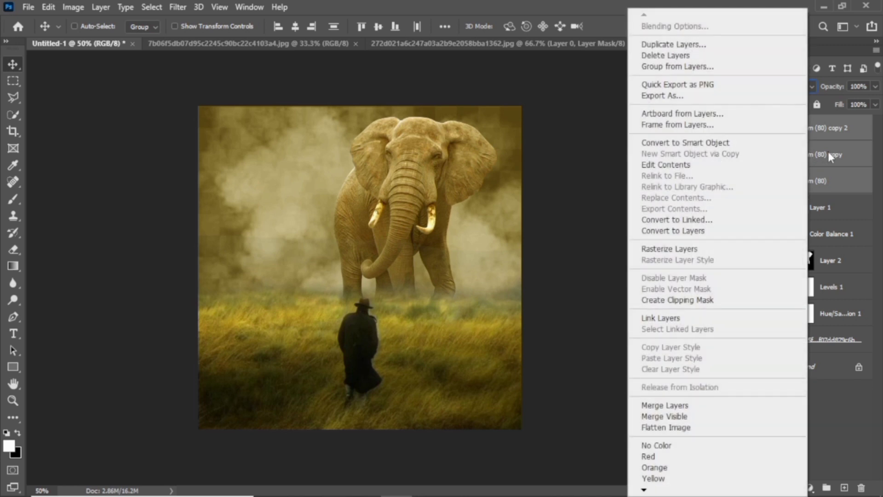
click(828, 152)
Group the three cloud layers with Ctrl+G and name the group 'fog'
key(ctrl)
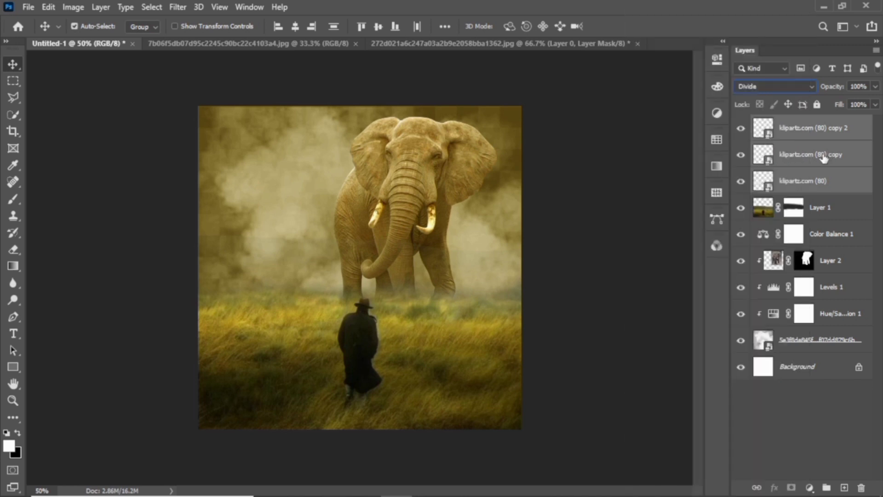
key(ctrl+g)
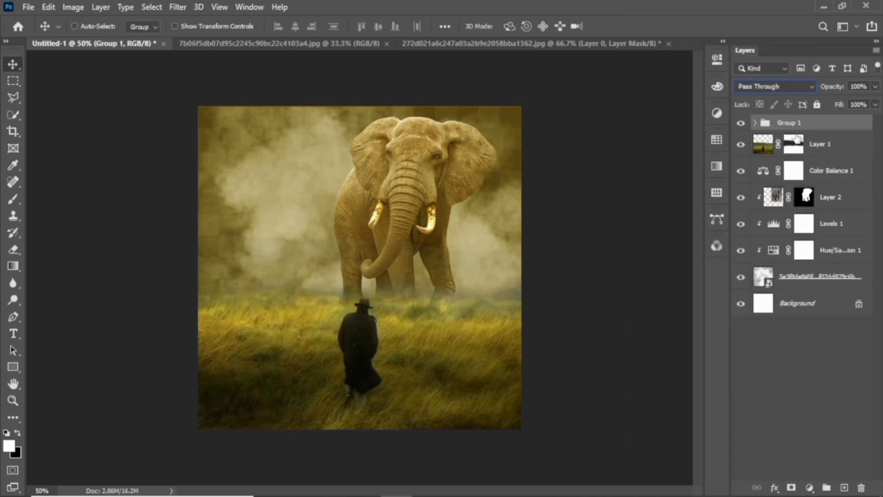
double_click(790, 123)
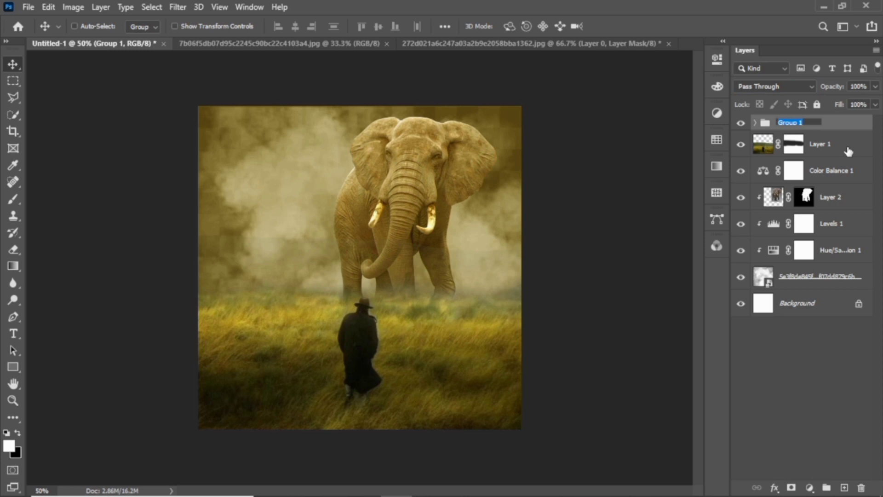
text(Eoc)
key(Return)
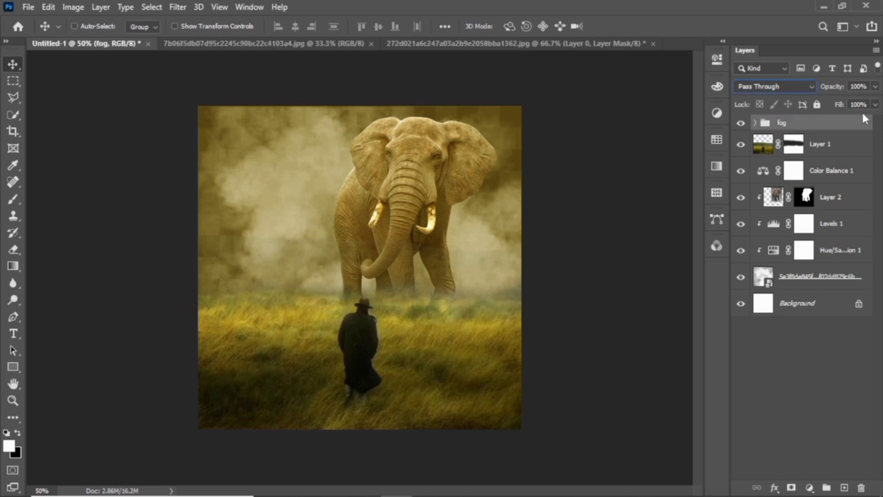
Minimise Photoshop and bring up the File Explorer window holding the elephant and camel images
click(825, 6)
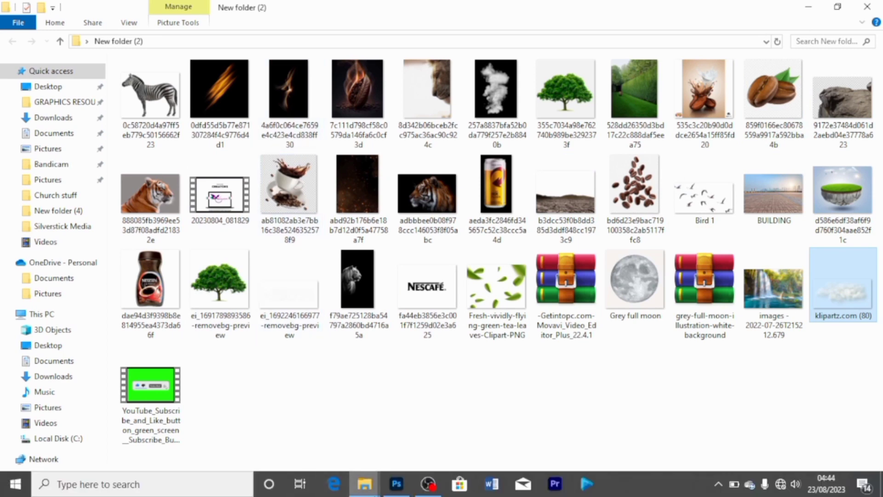
mouse_move(368, 488)
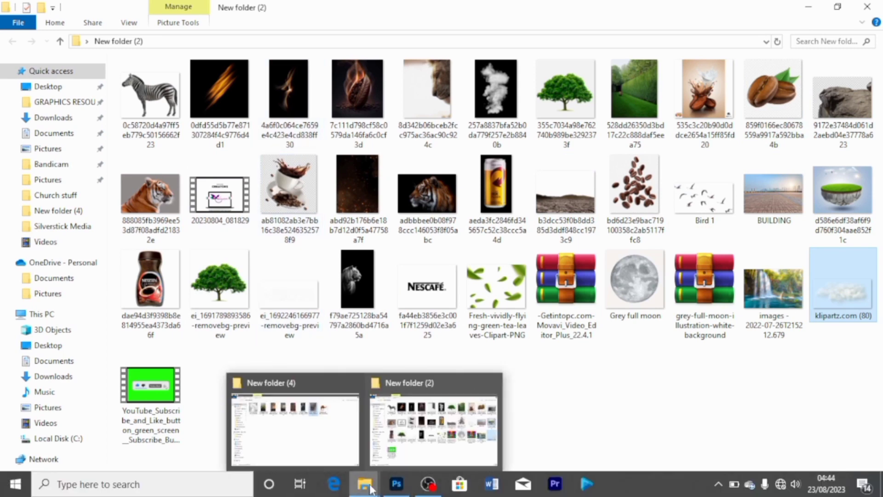
click(331, 421)
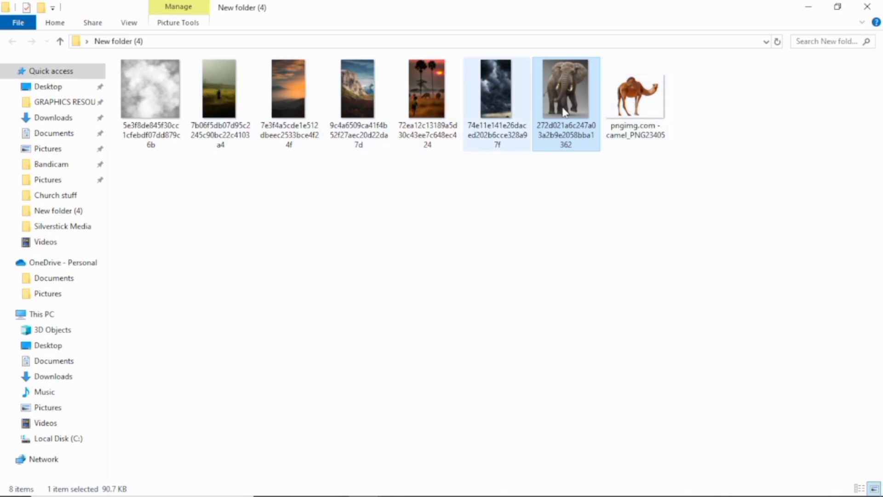
Drag in the pngimg.com camel, shrink it to about 5.89%, and stand it in the left grass
drag(636, 96, 276, 288)
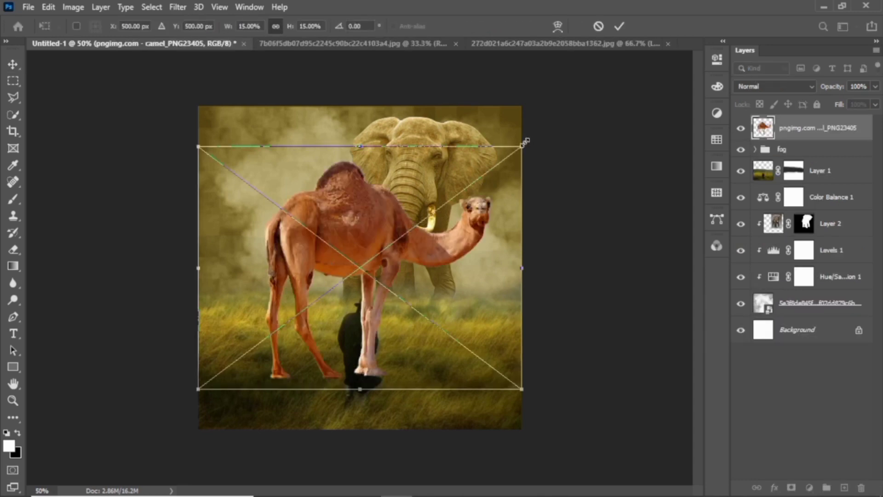
drag(529, 140, 352, 323)
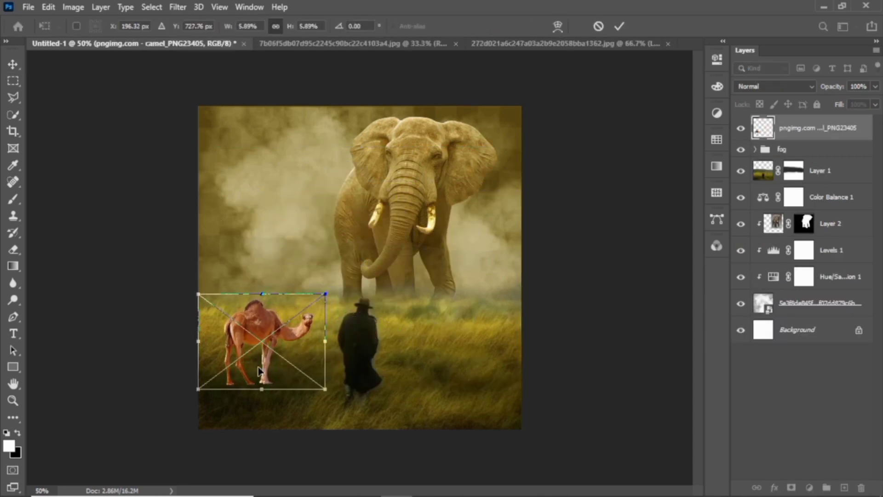
drag(238, 364, 230, 314)
key(Return)
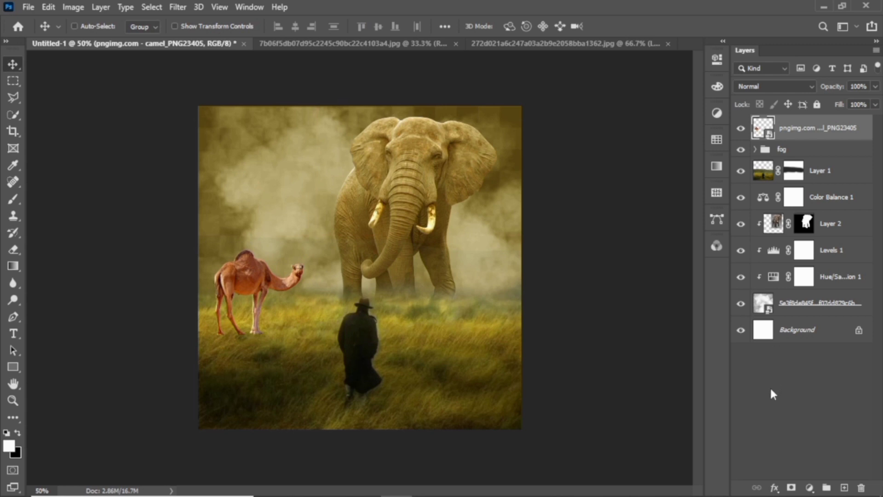
Add a layer mask to the camel and paint black with a small brush to fade its feet into the grass
click(792, 488)
click(7, 199)
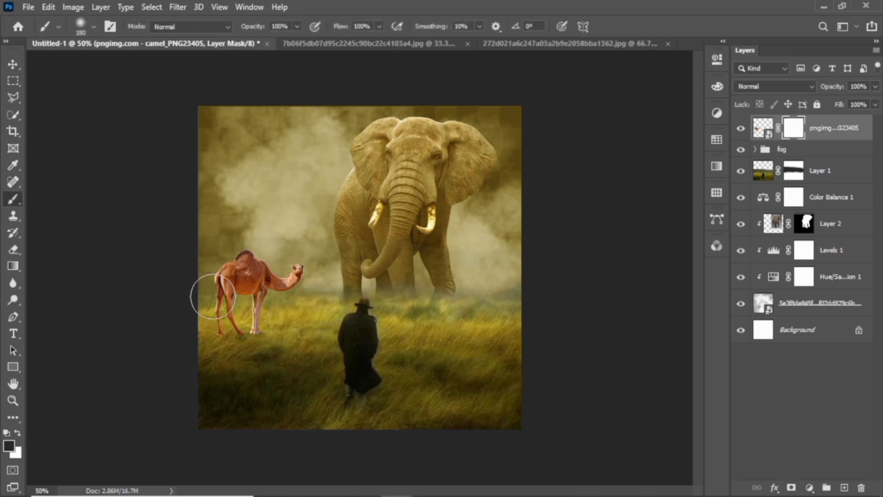
key(bracketleft)
key(bracketleft)
key(bracketleft)
key(bracketleft)
key(bracketleft)
key(bracketleft)
key(bracketleft)
key(bracketleft)
key(bracketleft)
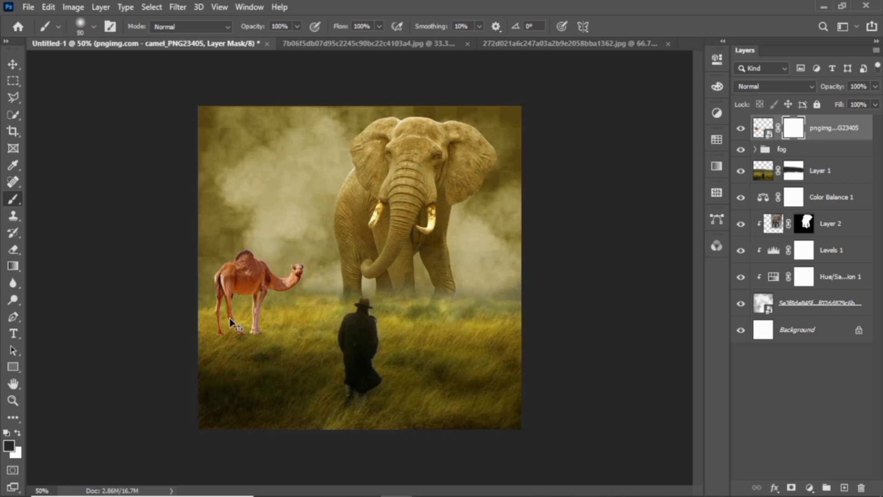
key(ctrl+plus)
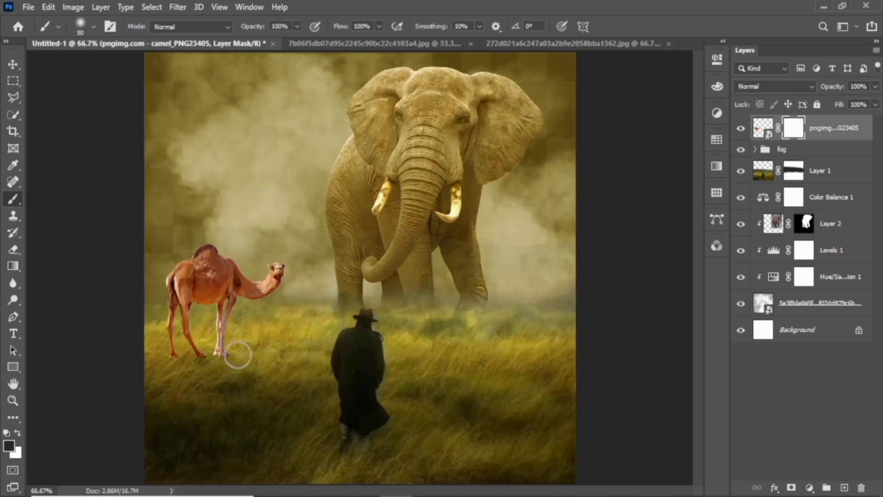
key(bracketleft)
mouse_move(235, 367)
mouse_down()
mouse_move(157, 365)
mouse_move(213, 367)
mouse_up()
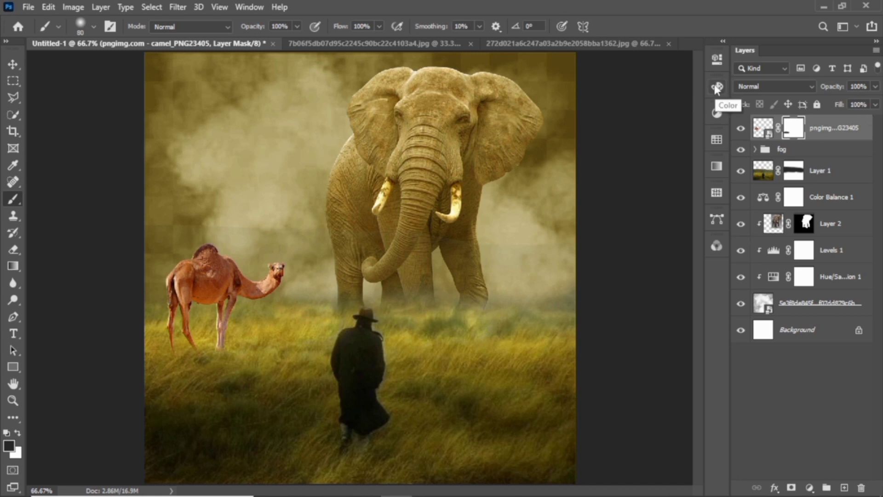
key(ctrl+minus)
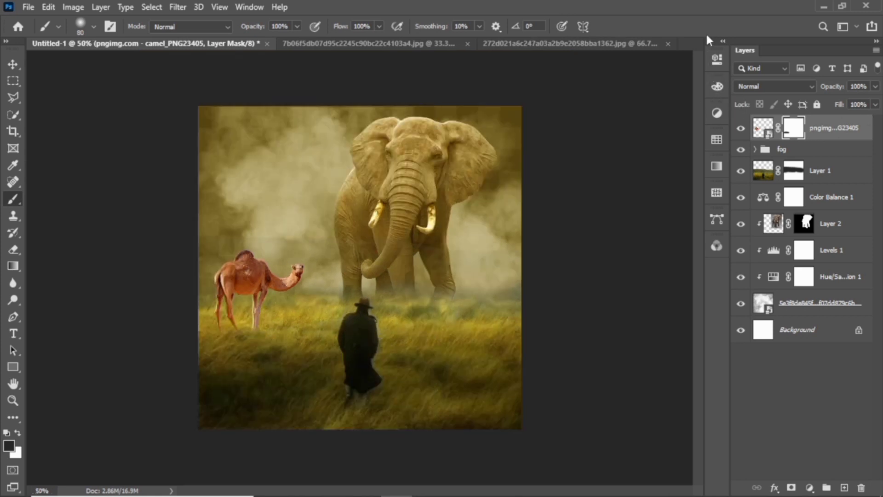
click(712, 117)
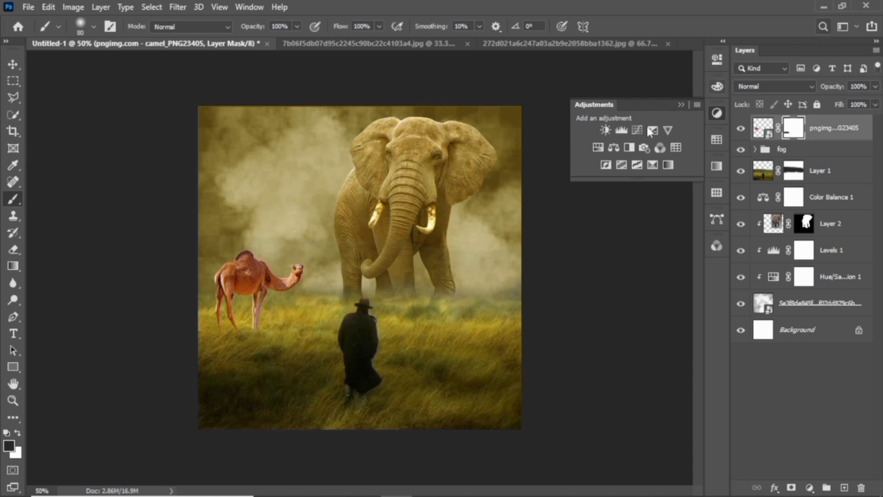
Add a Levels adjustment clipped to the camel, darkening midtones and adjusting black and white points
click(621, 132)
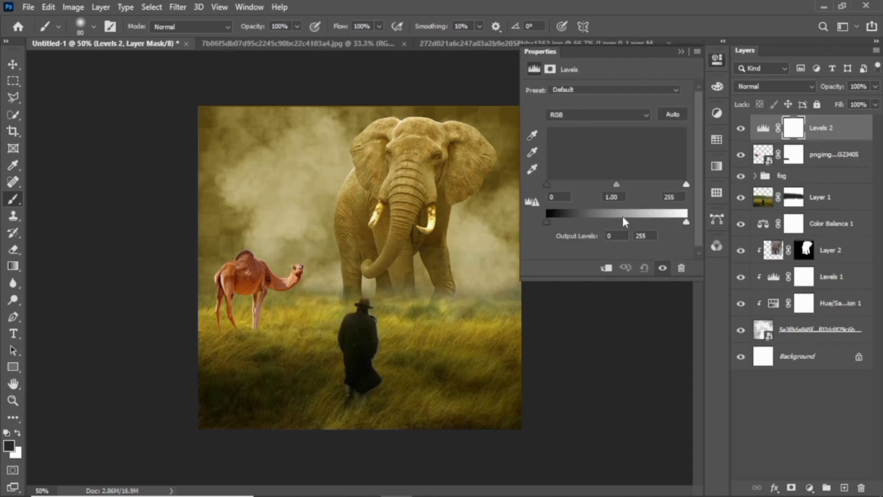
mouse_move(617, 186)
mouse_down()
mouse_move(625, 187)
mouse_move(606, 188)
mouse_move(627, 189)
mouse_up()
click(607, 268)
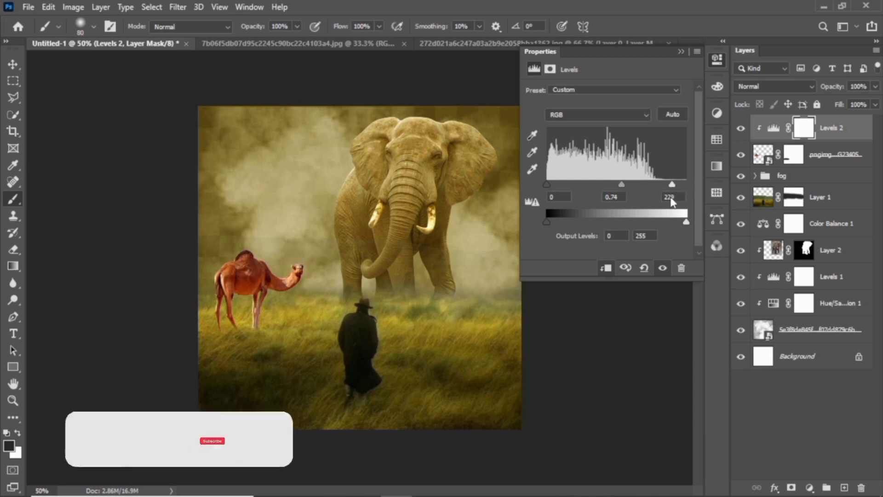
mouse_move(547, 184)
mouse_down()
mouse_move(562, 191)
mouse_move(549, 189)
mouse_up()
drag(687, 185, 677, 189)
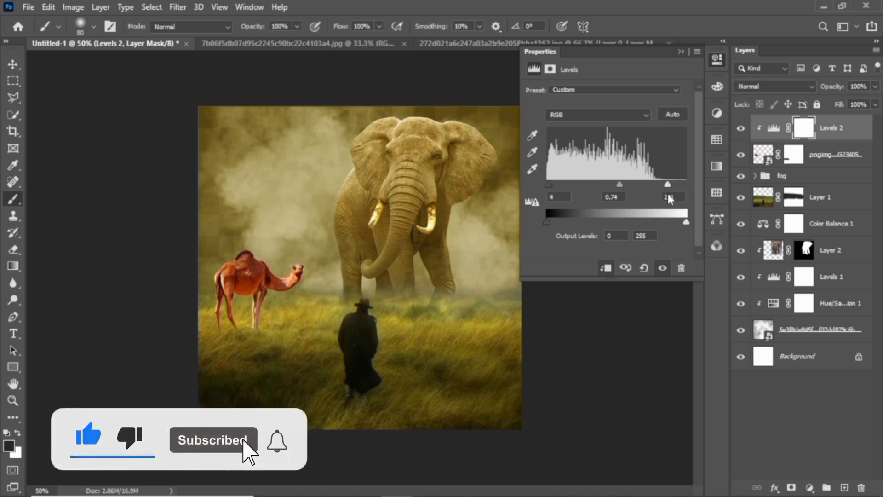
click(680, 51)
Add a clipped Hue/Saturation (Hue +12, Saturation -22, Lightness -9) to the camel, then an empty Layer 3
click(809, 488)
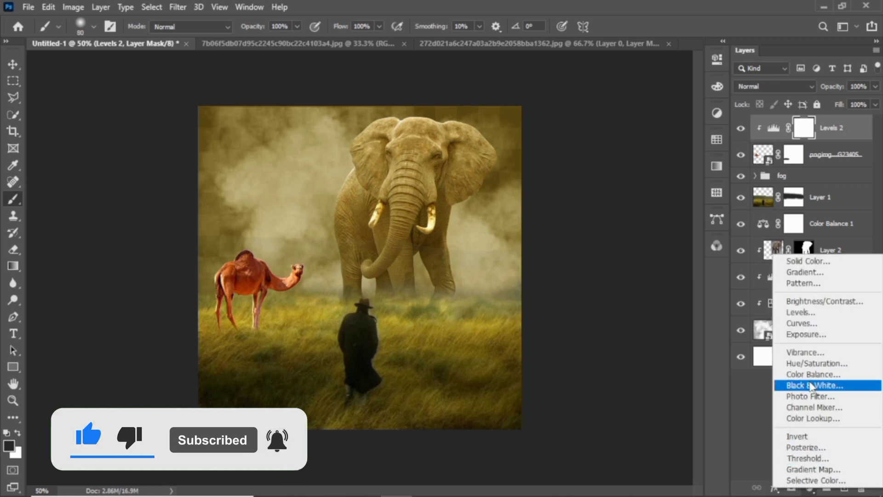
click(817, 363)
drag(607, 165, 621, 142)
click(681, 51)
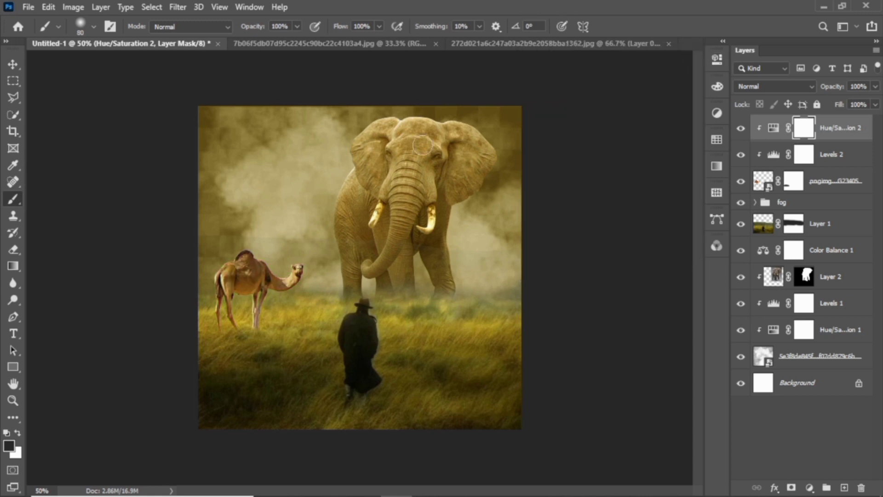
key(x)
click(844, 488)
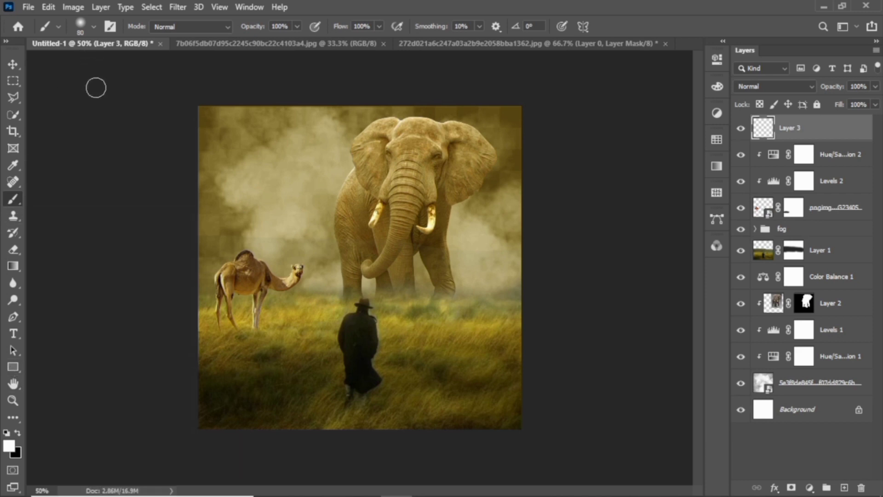
Paint a soft orange (e5780d) glow over the upper-left sky on Layer 3 with a large brush
key(bracketright)
key(bracketright)
key(bracketright)
key(bracketright)
key(bracketright)
key(bracketright)
key(bracketright)
key(bracketright)
key(bracketright)
key(bracketright)
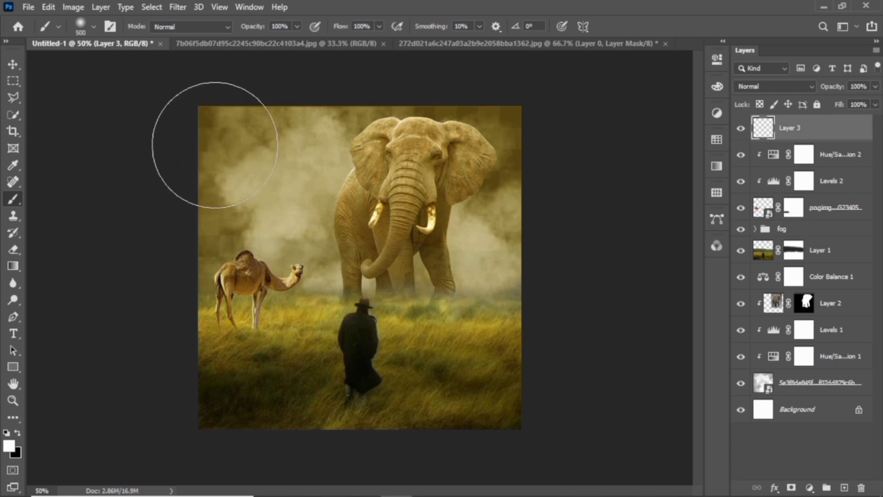
click(8, 445)
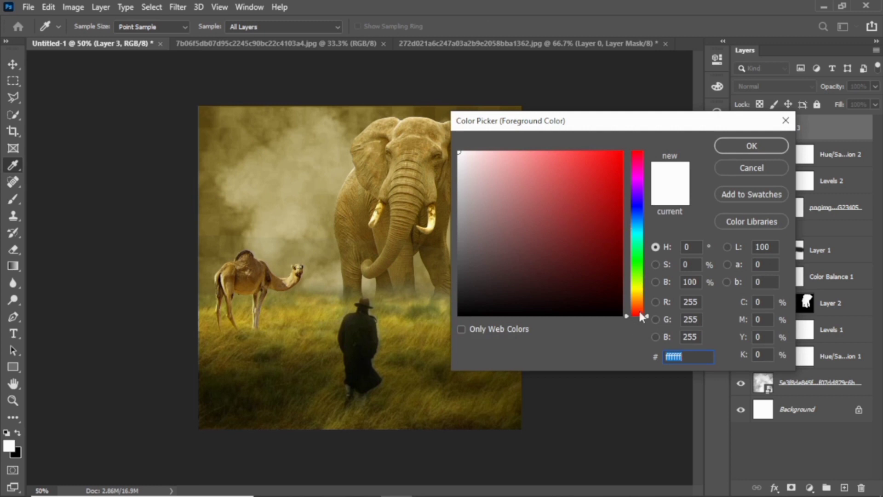
drag(639, 309, 643, 302)
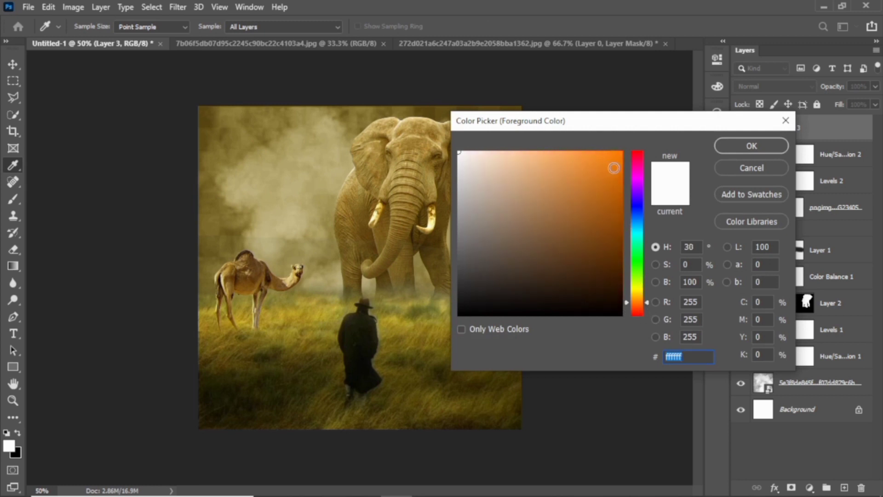
click(608, 168)
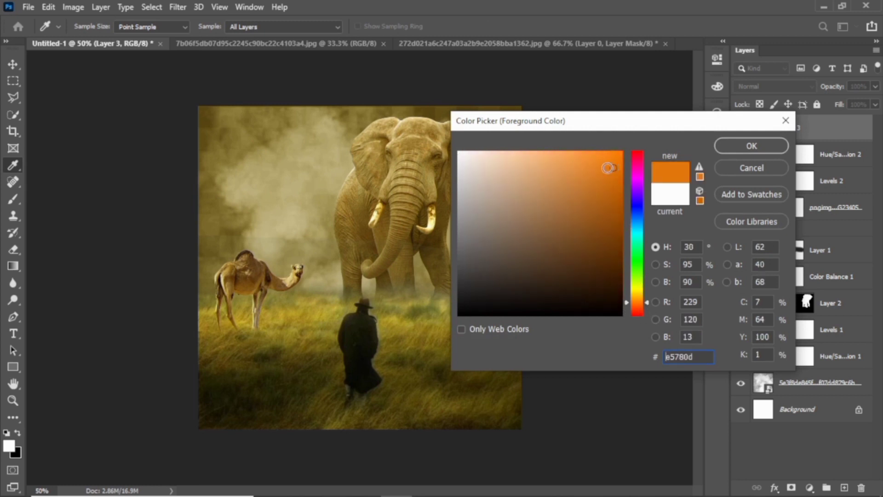
click(726, 148)
key(b)
mouse_move(235, 133)
mouse_down()
mouse_move(238, 150)
mouse_move(316, 207)
mouse_move(328, 228)
mouse_move(321, 66)
mouse_up()
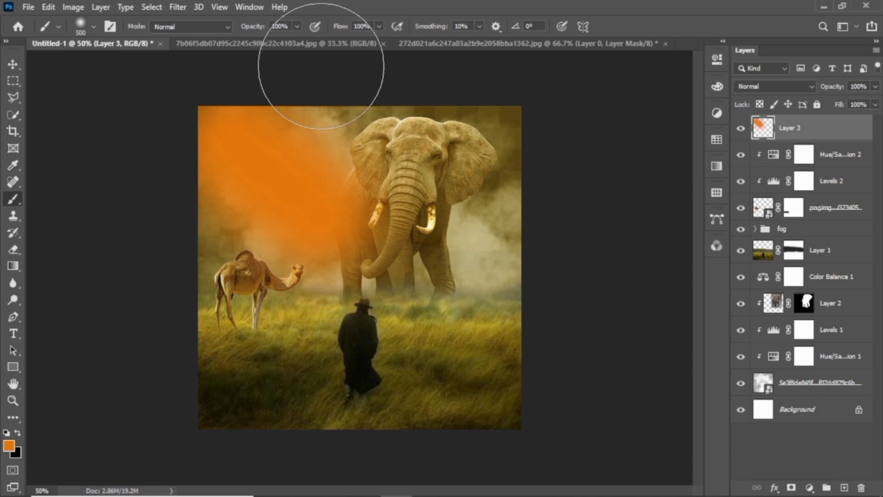
click(810, 86)
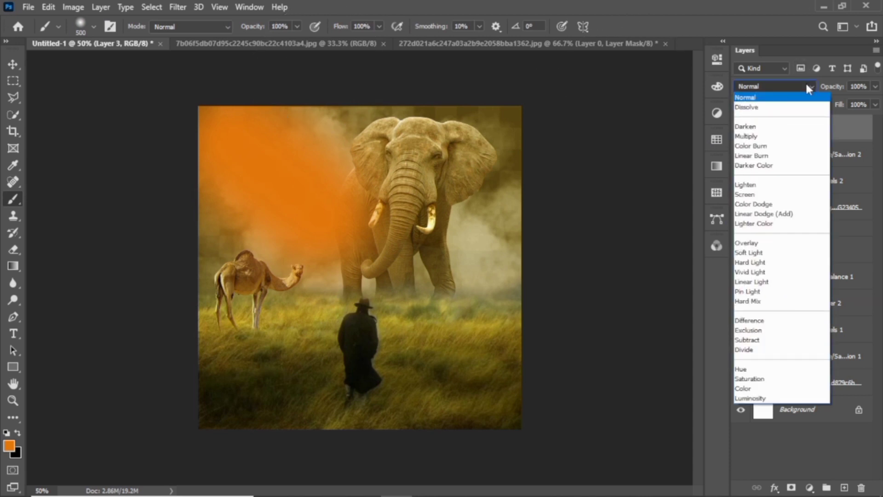
Set the orange glow layer to Soft Light blending at 72% opacity
click(756, 399)
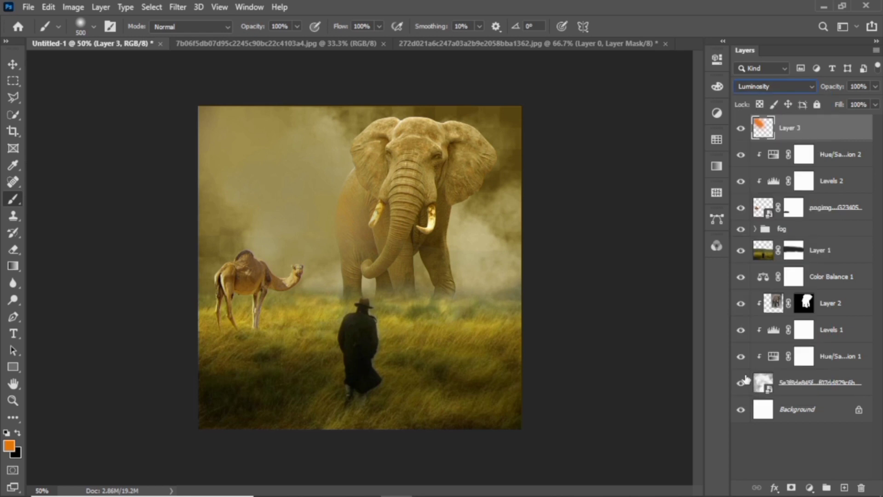
click(875, 86)
drag(876, 101, 867, 105)
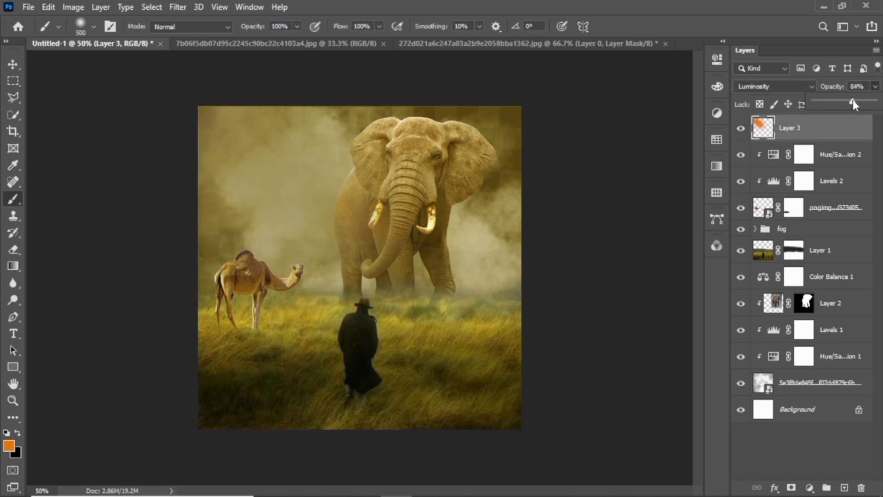
drag(823, 119, 857, 126)
click(848, 132)
click(814, 87)
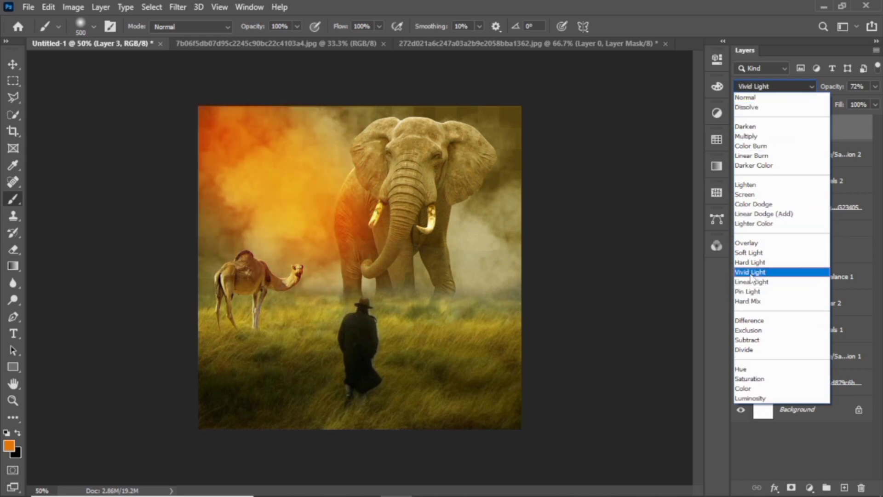
click(750, 252)
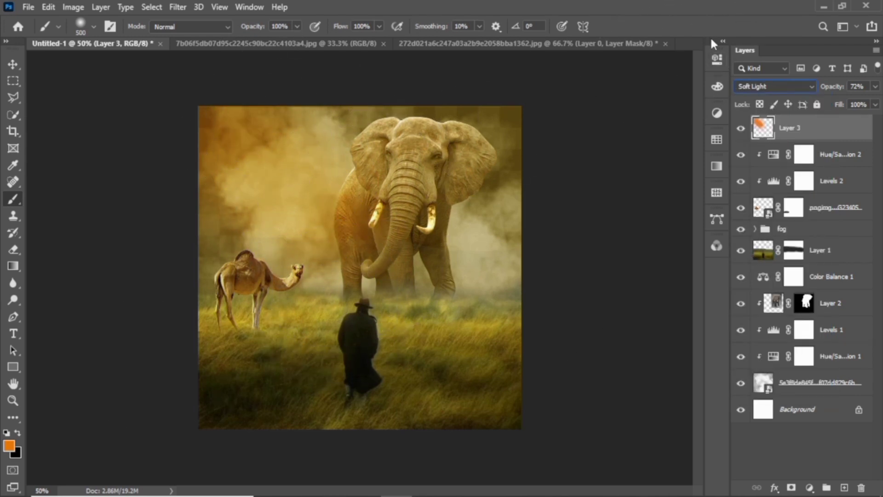
Drag the Bird 1 image from the image folder onto the composite
click(820, 4)
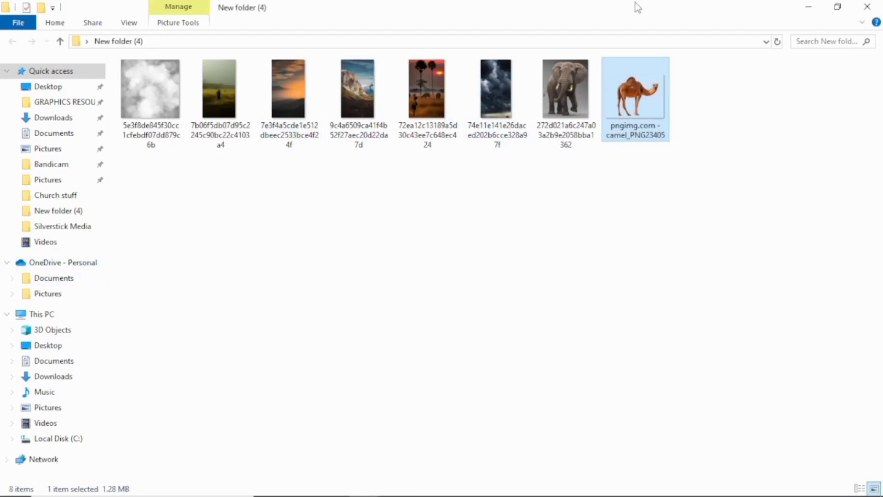
click(809, 6)
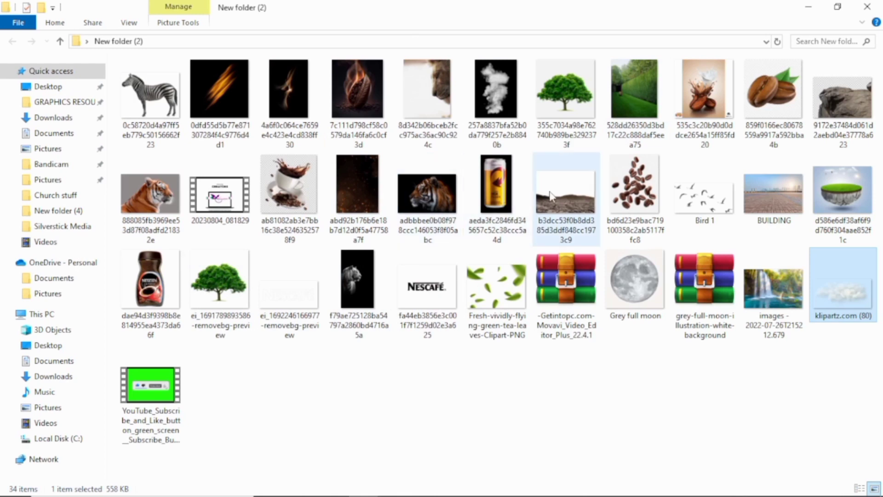
click(696, 192)
drag(697, 192, 387, 301)
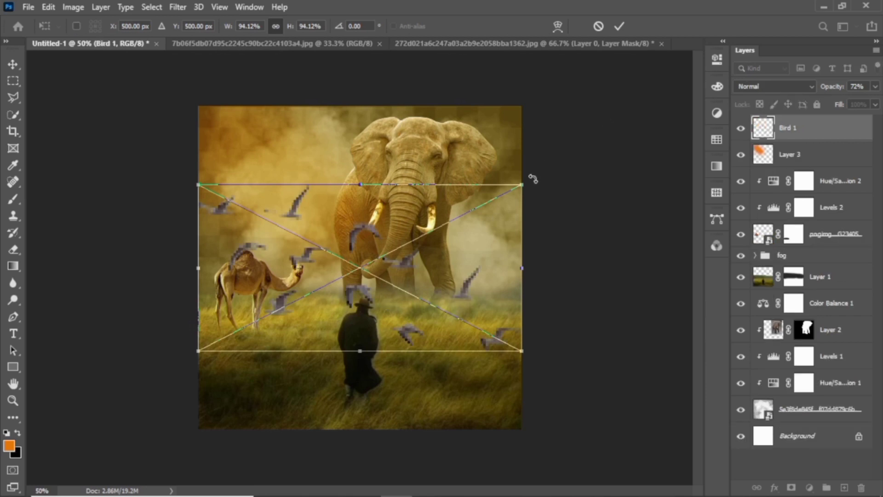
Shrink the Bird 1 flock, flip it horizontally, and place it beside the elephant's head
drag(522, 186, 317, 309)
drag(263, 324, 358, 163)
right_click(358, 163)
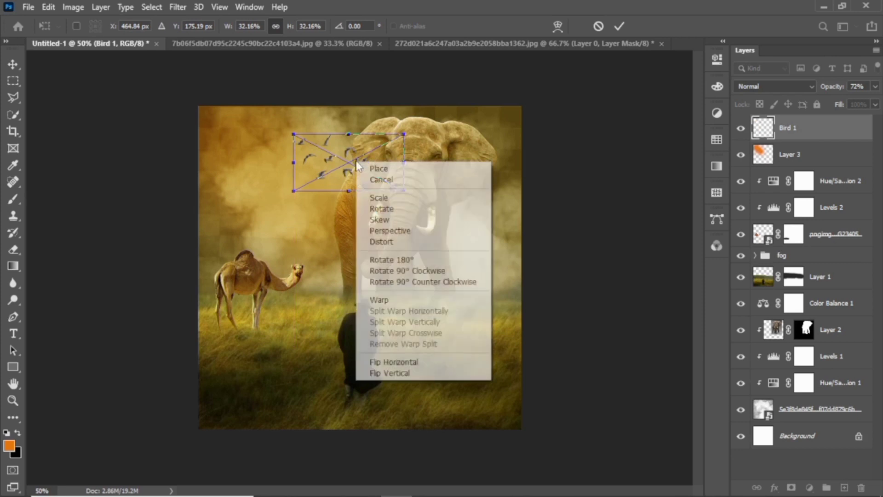
click(394, 362)
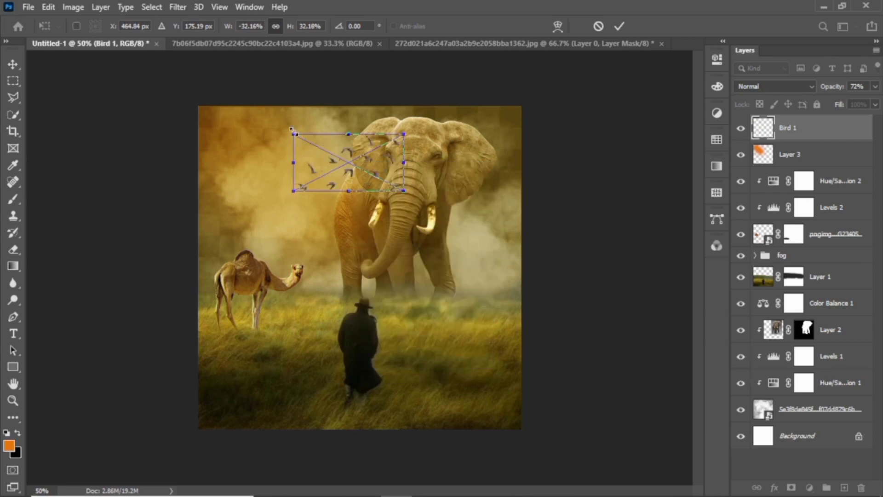
drag(293, 134, 325, 151)
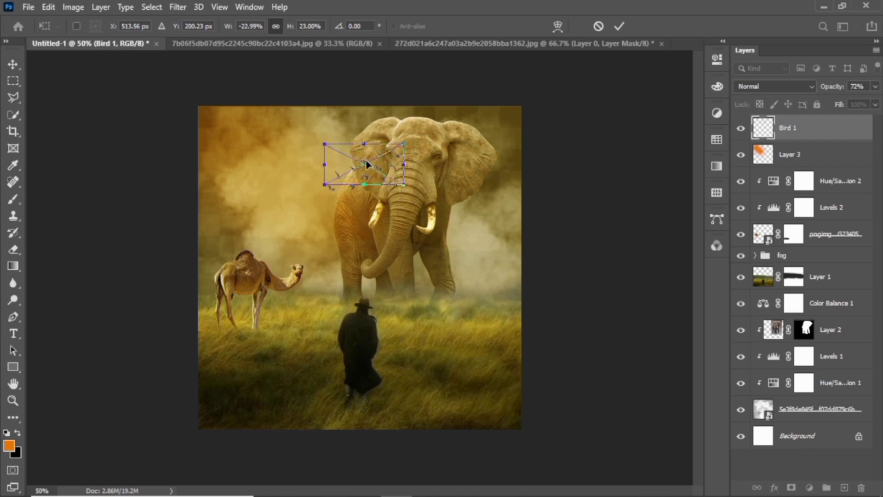
drag(373, 177, 366, 159)
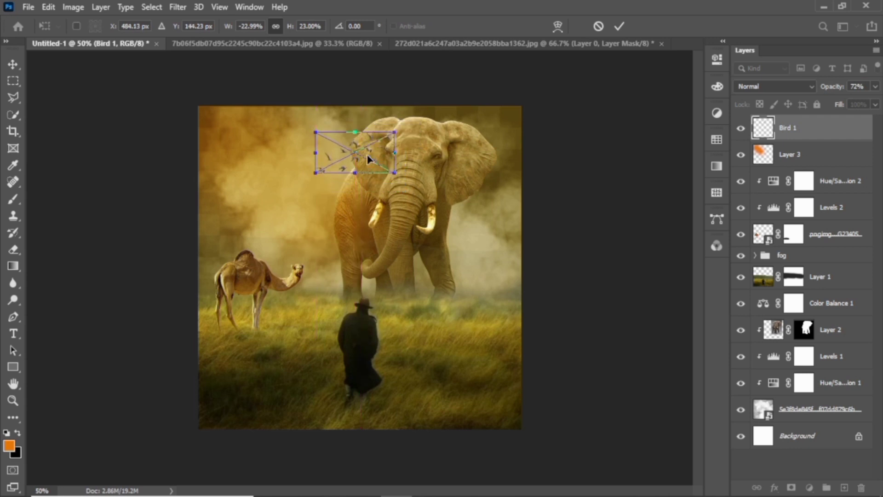
key(Return)
key(b)
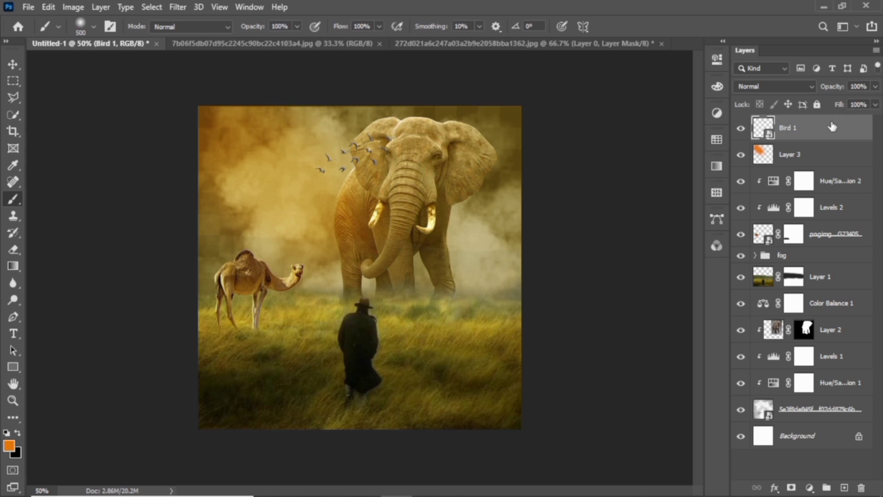
Shrink the birds further to about 17%, then select the grass field Layer 1 with the Move tool
key(ctrl+t)
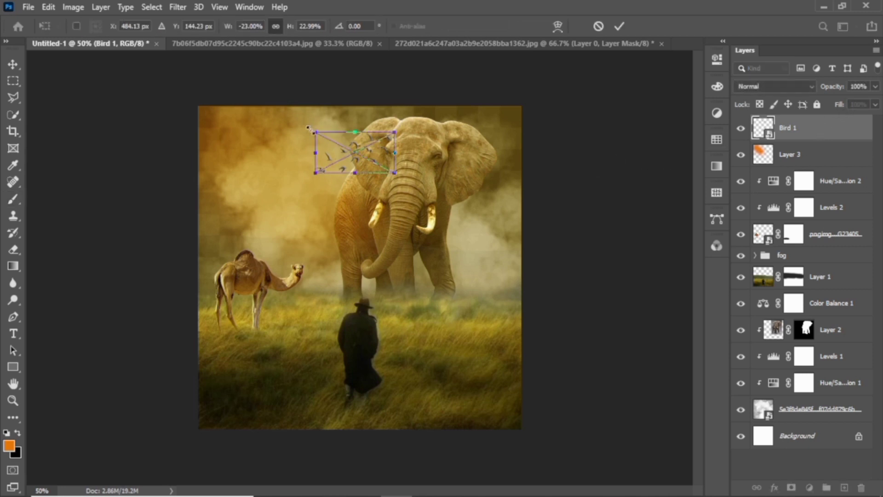
mouse_move(316, 132)
mouse_down()
mouse_move(348, 154)
mouse_move(341, 147)
mouse_up()
key(Return)
key(b)
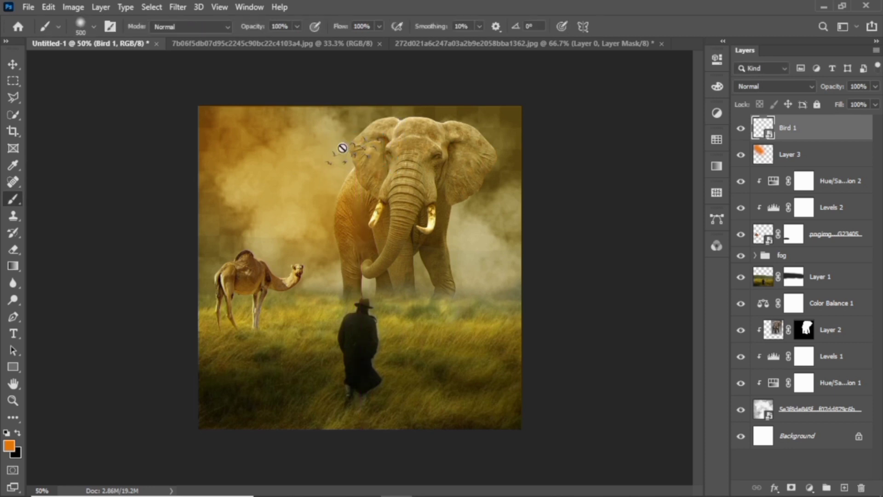
click(15, 65)
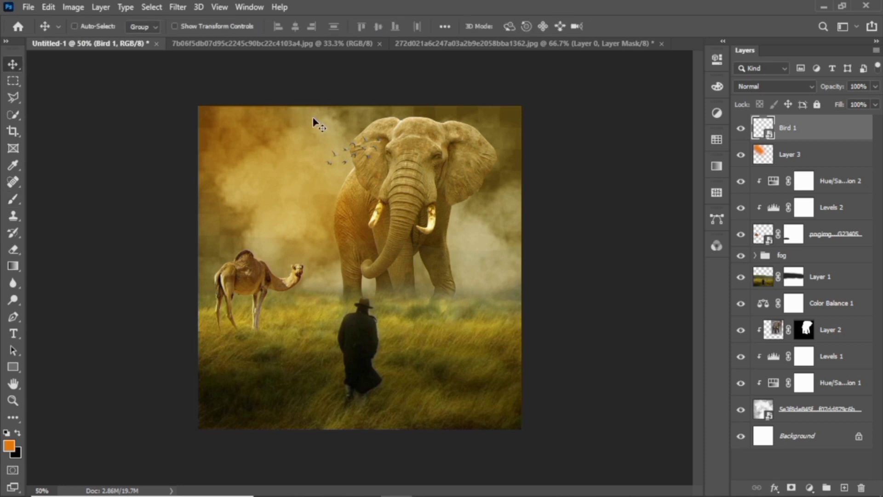
click(836, 282)
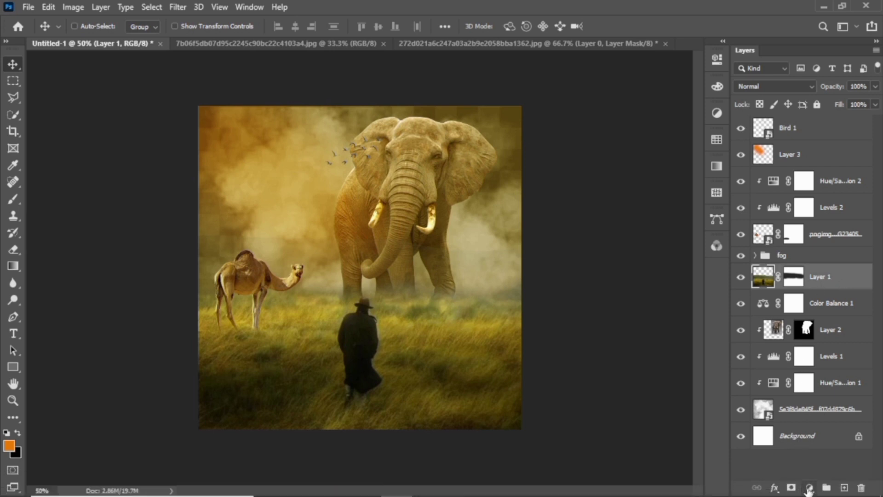
click(717, 113)
drag(545, 184, 552, 184)
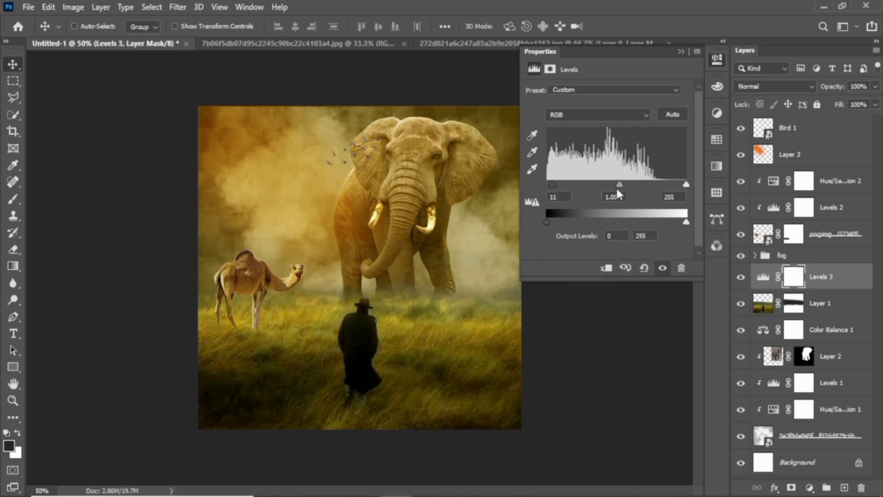
drag(619, 183, 614, 186)
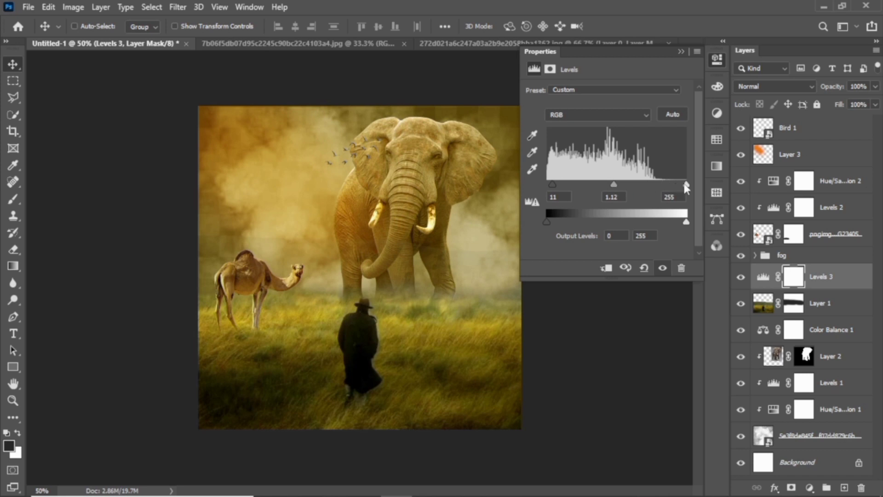
drag(686, 184, 674, 196)
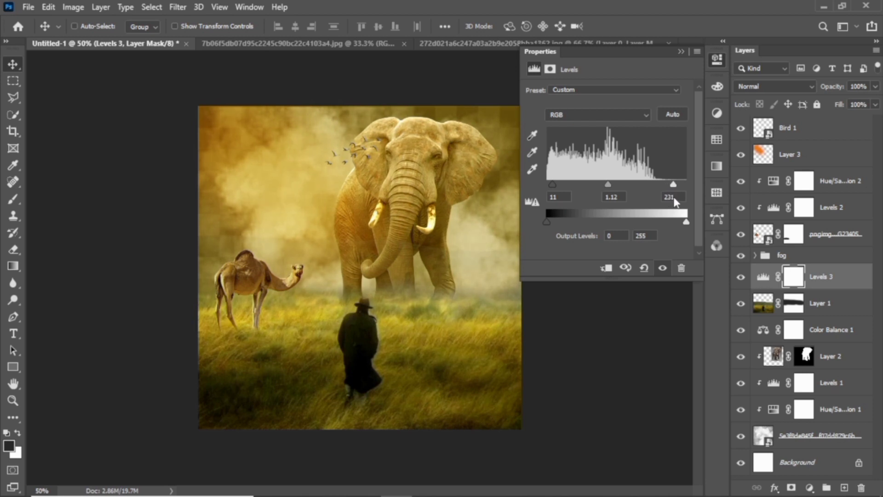
click(682, 52)
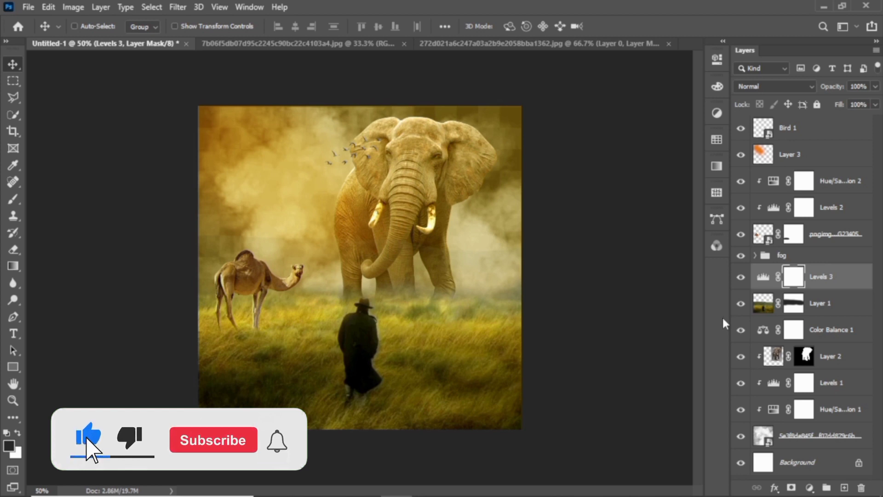
key(ctrl+z)
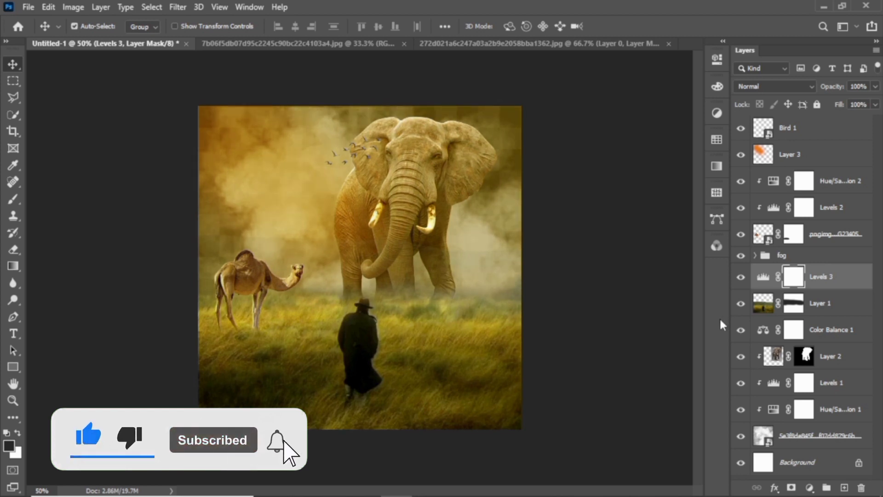
key(ctrl+z)
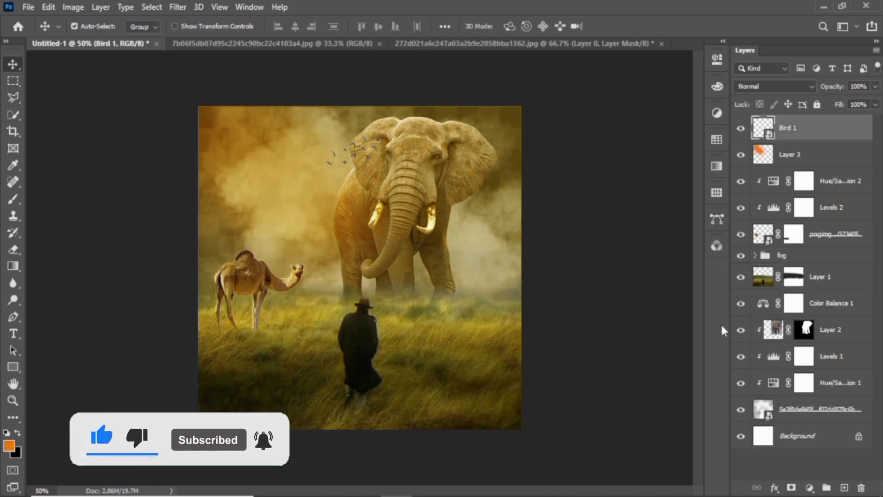
Add a Levels adjustment clipped to the grass field layer, Layer 1
click(823, 278)
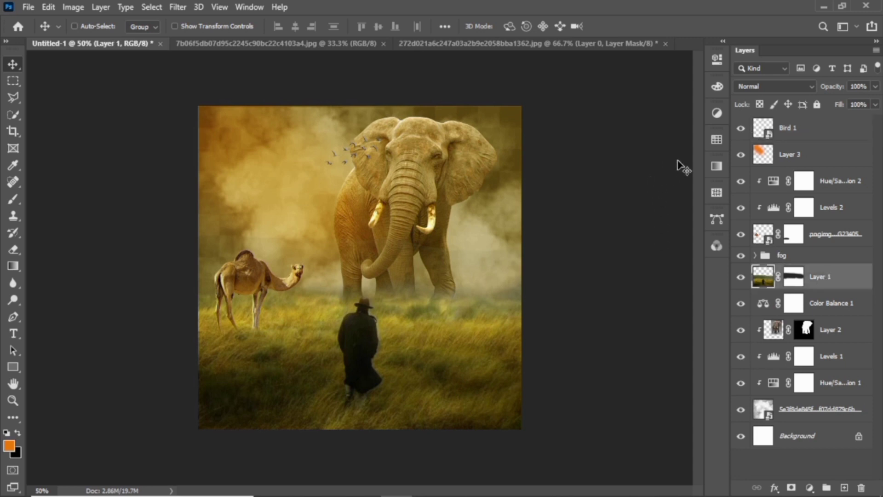
click(717, 114)
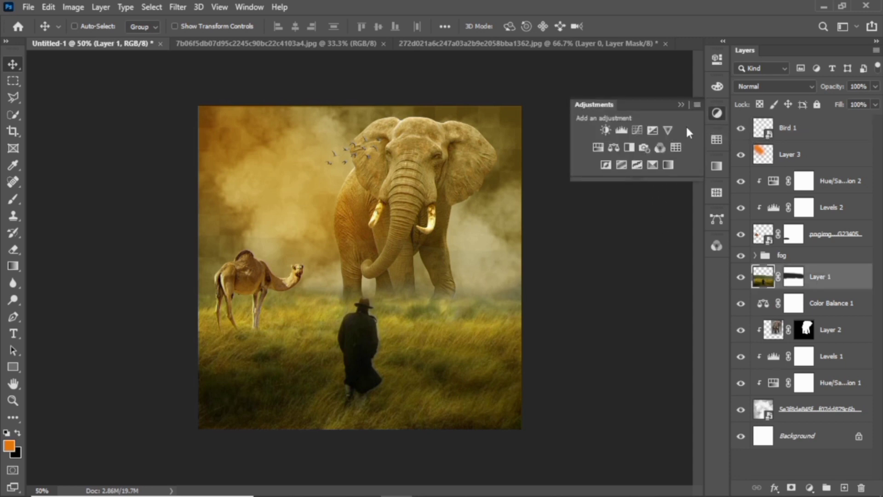
click(622, 131)
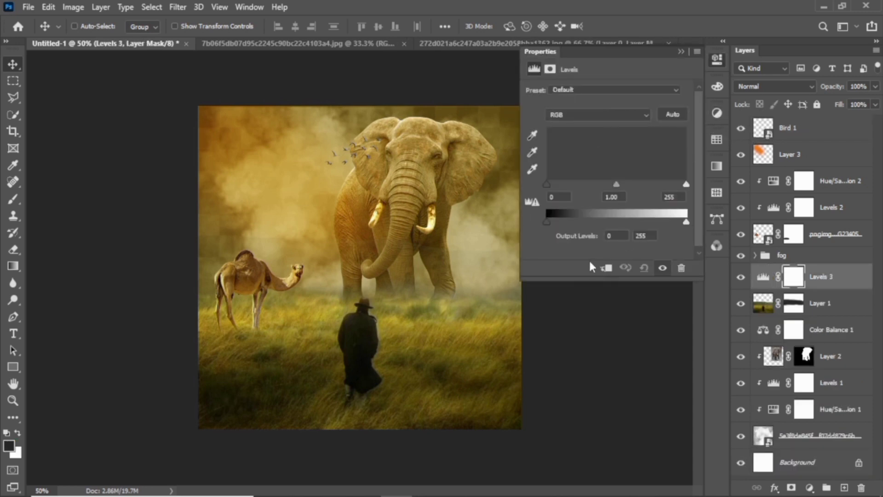
click(607, 269)
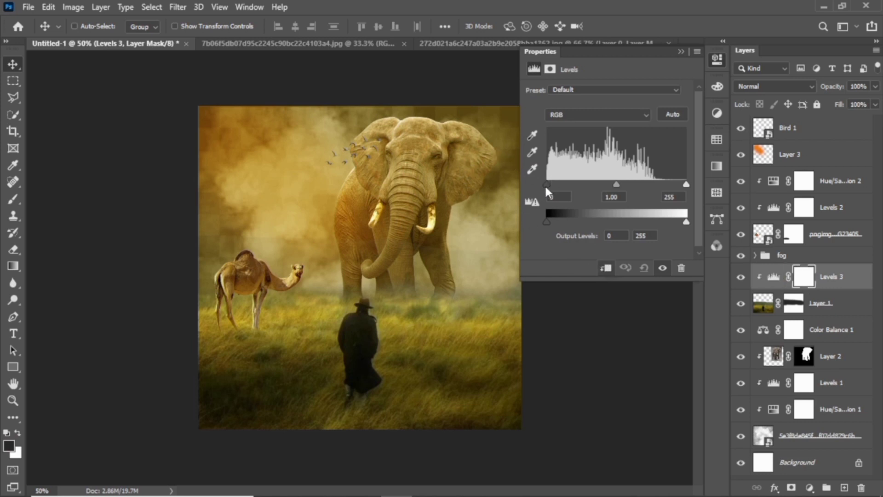
Set the Levels black input to 17 and gamma to 1.25, and pull in the white slider to brighten the grass
drag(546, 185, 556, 188)
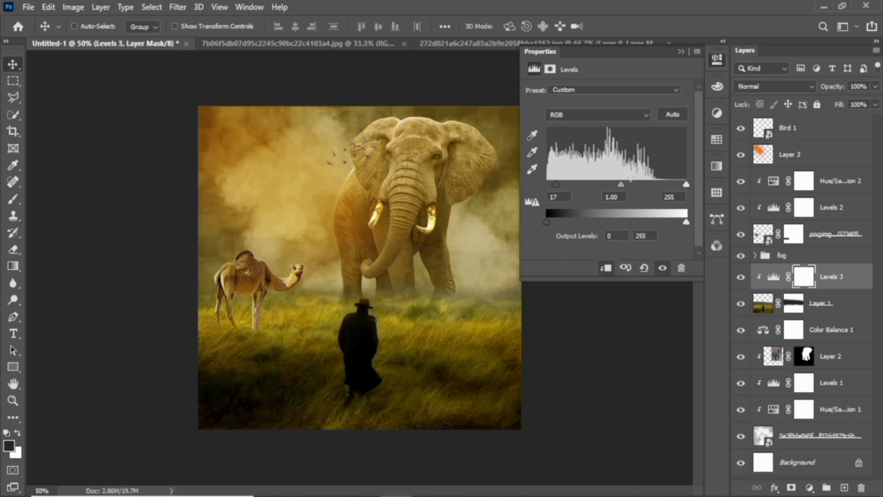
drag(619, 185, 611, 198)
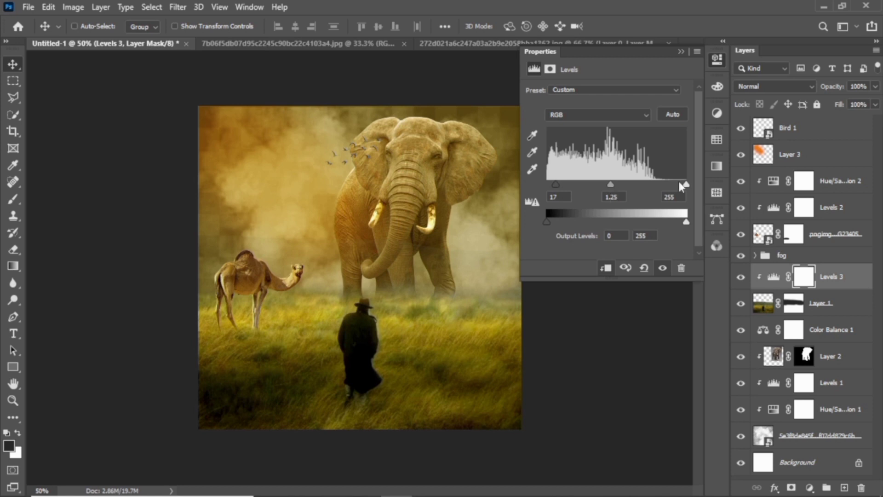
mouse_move(685, 184)
mouse_down()
mouse_move(663, 192)
mouse_move(686, 191)
mouse_up()
click(682, 52)
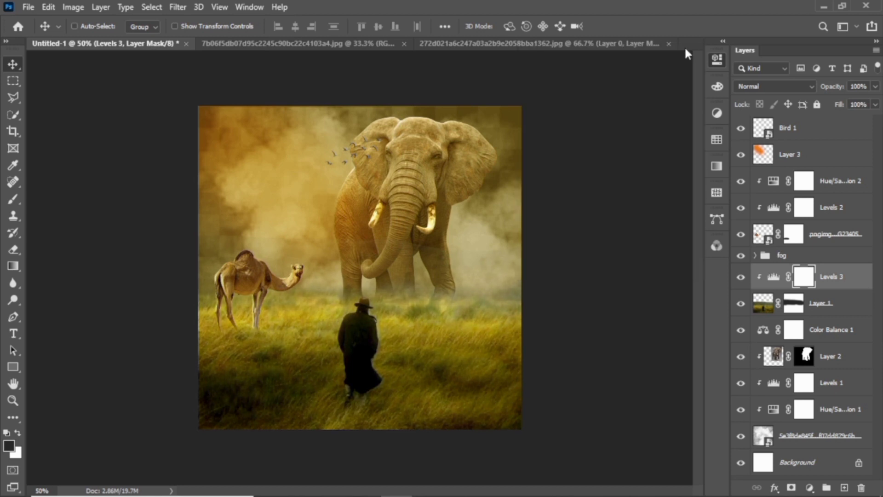